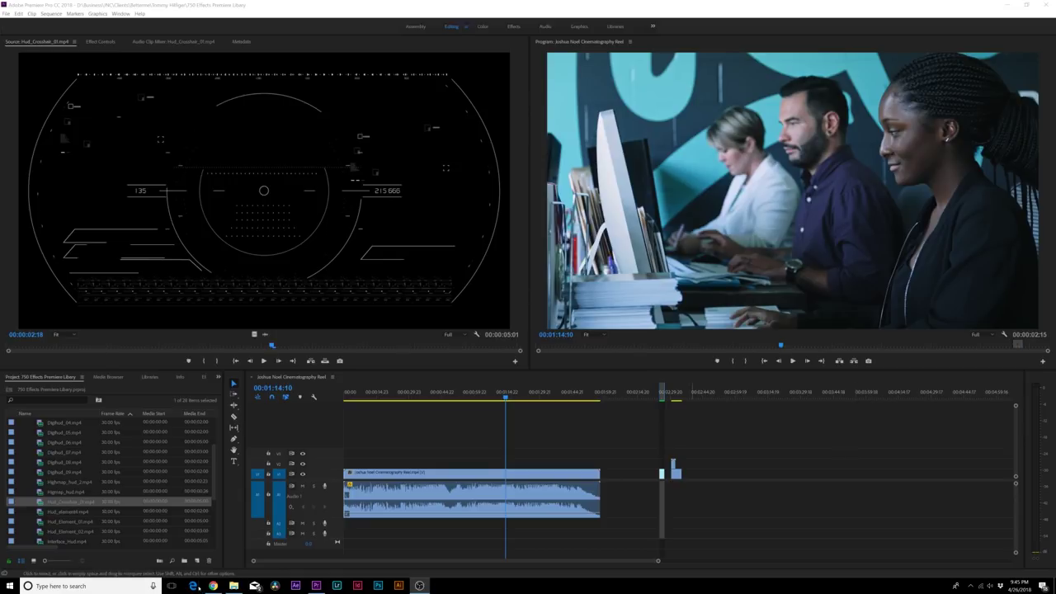
Switch from Premiere Pro to the VideoHive 'Premiere Library - Most Handy Effects' page in Chrome
left_click(213, 586)
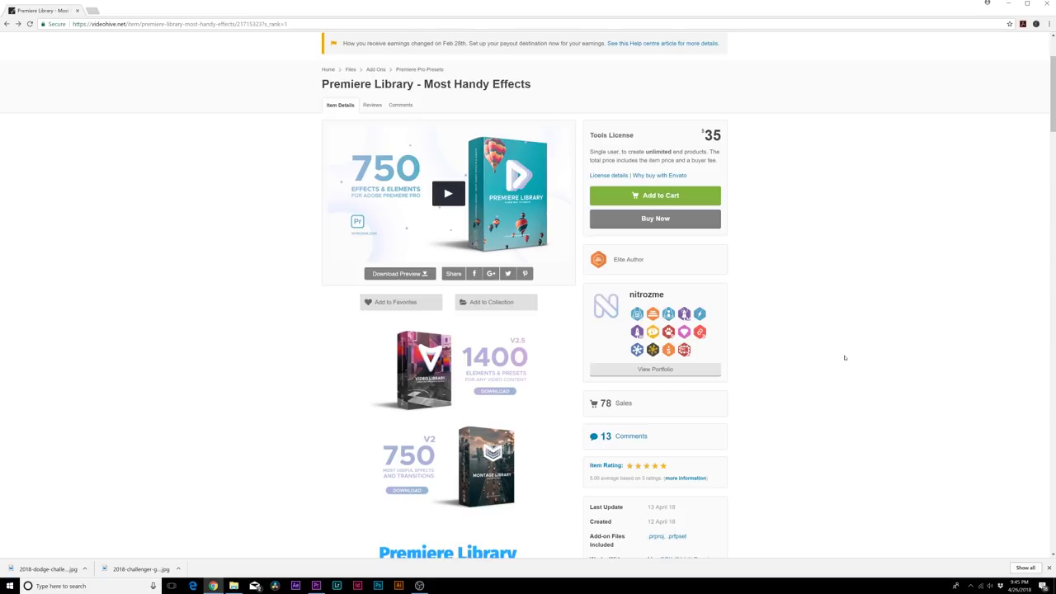
left_click(1029, 5)
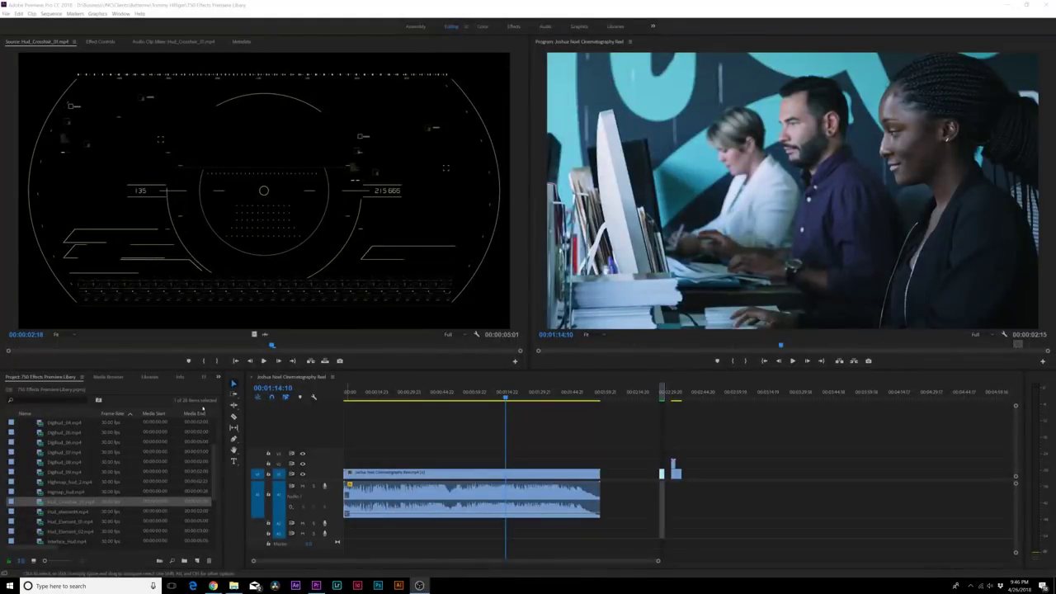
Return to Premiere Pro and expand the Premiere Library presets folder in the Effects panel
left_click(213, 586)
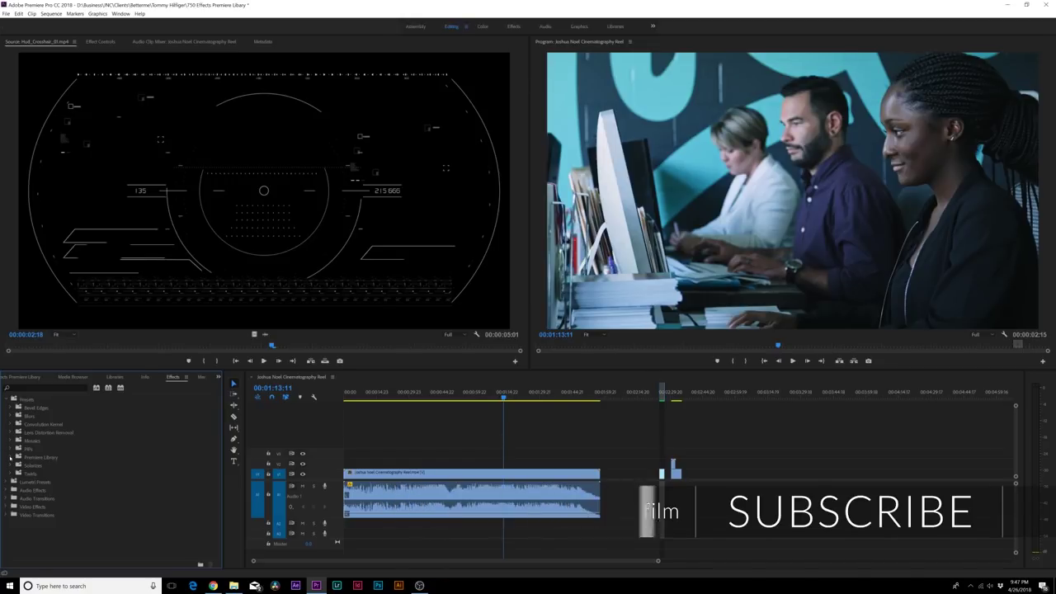
left_click(10, 457)
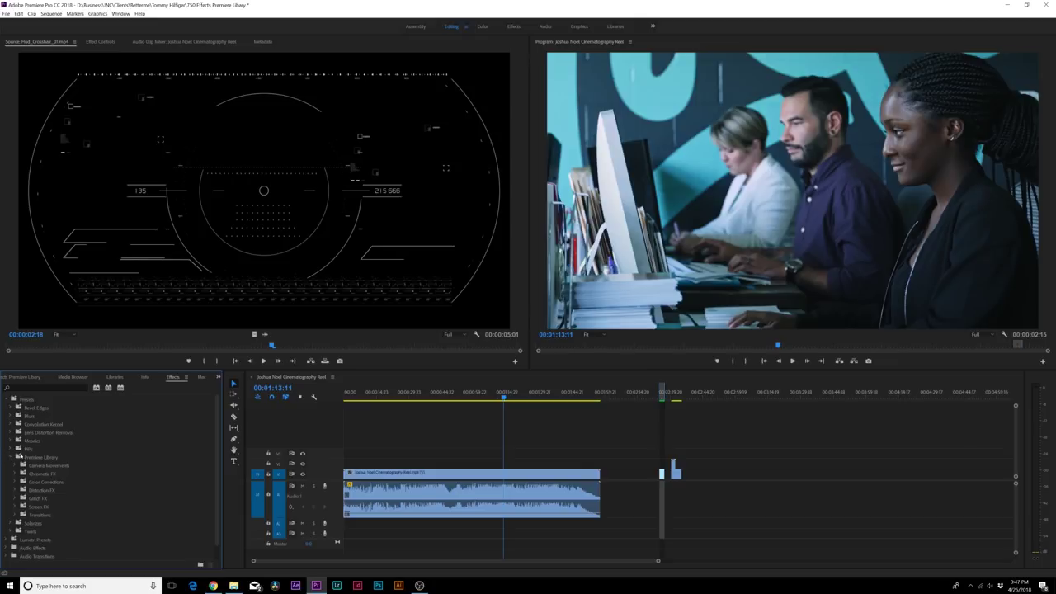
left_click(29, 458)
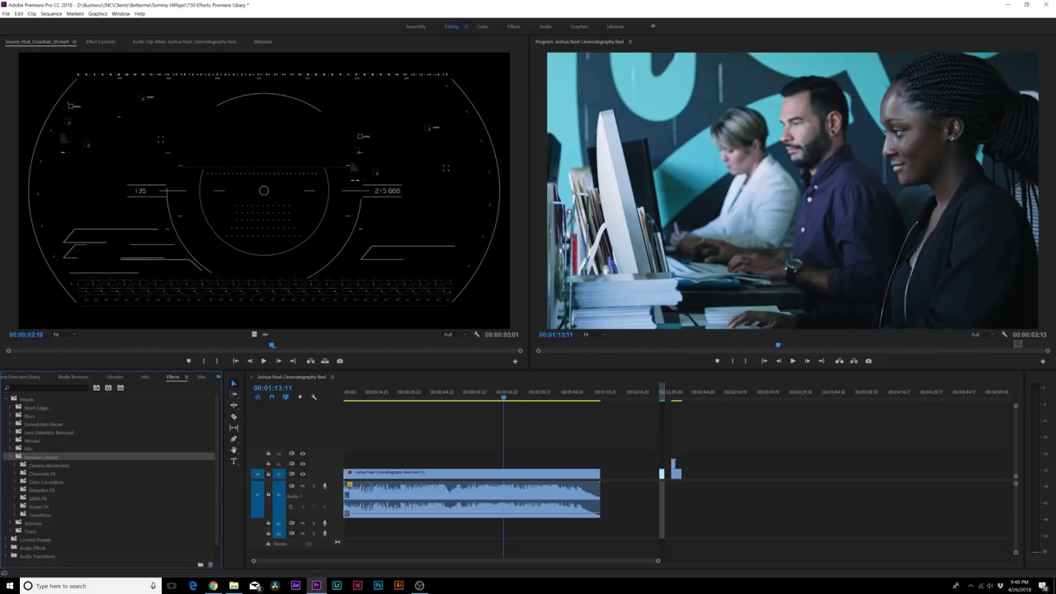
Browse the Glitch FX and Glitch Blocks presets in the Effects panel
left_click(14, 498)
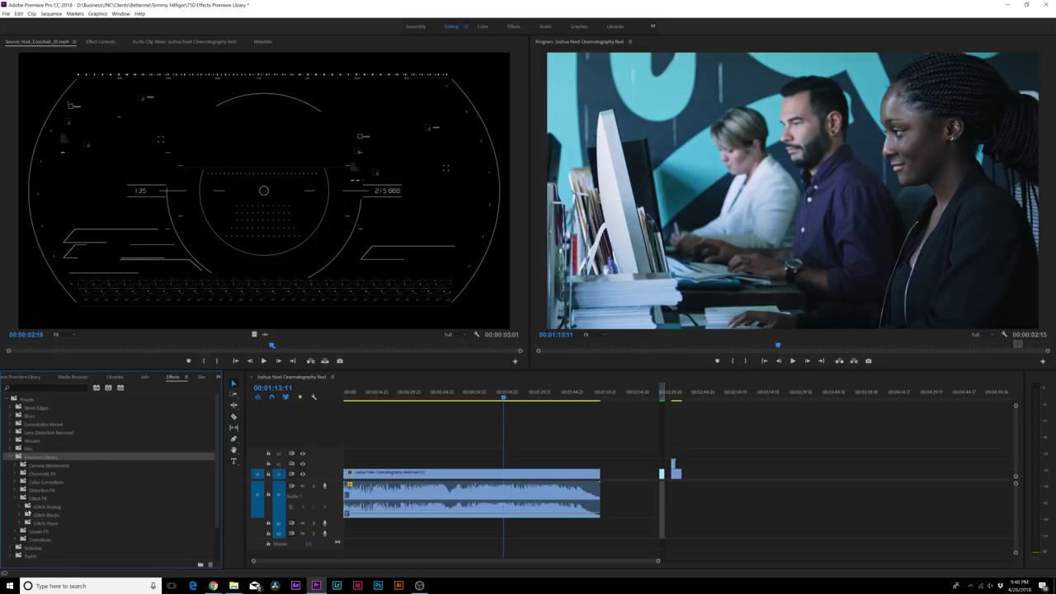
left_click(22, 515)
left_click(21, 514)
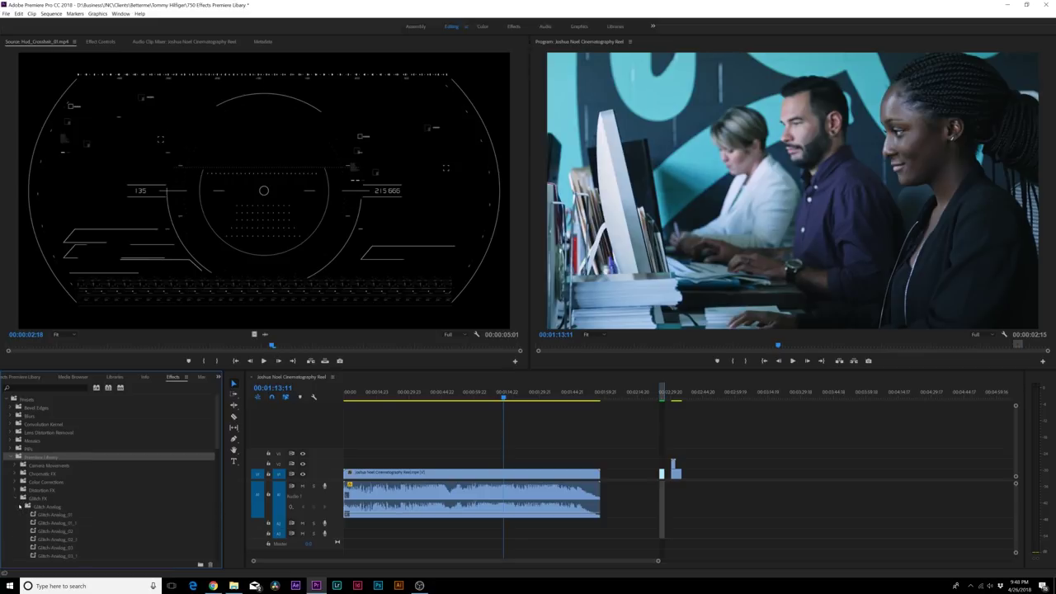
scroll(22, 508, "down", 1)
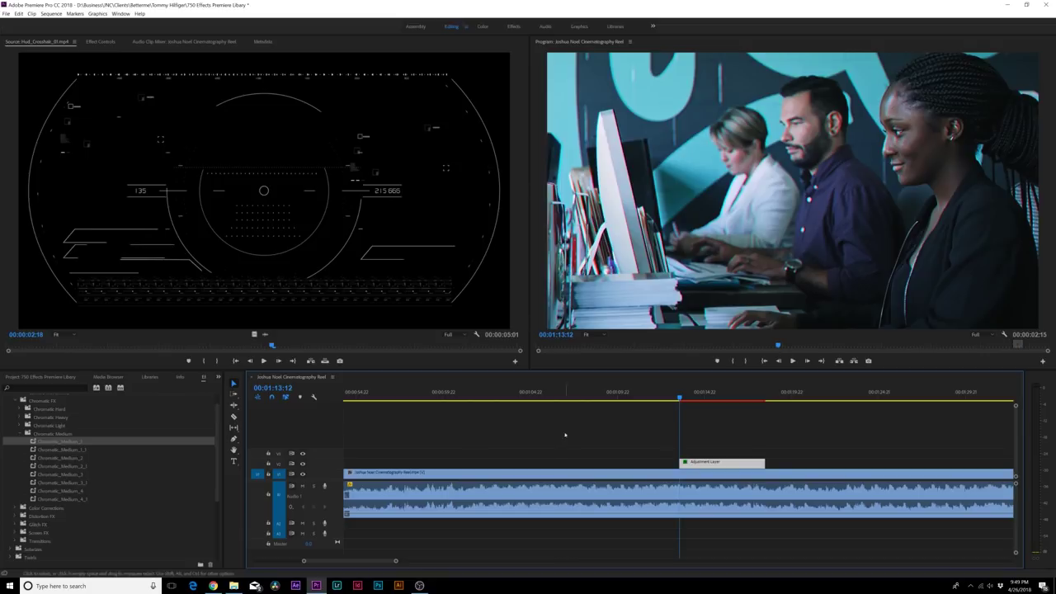
Play the sequence and scrub from 01:13:17 to 01:13:20 to preview the Chromatic Medium effect
key("space")
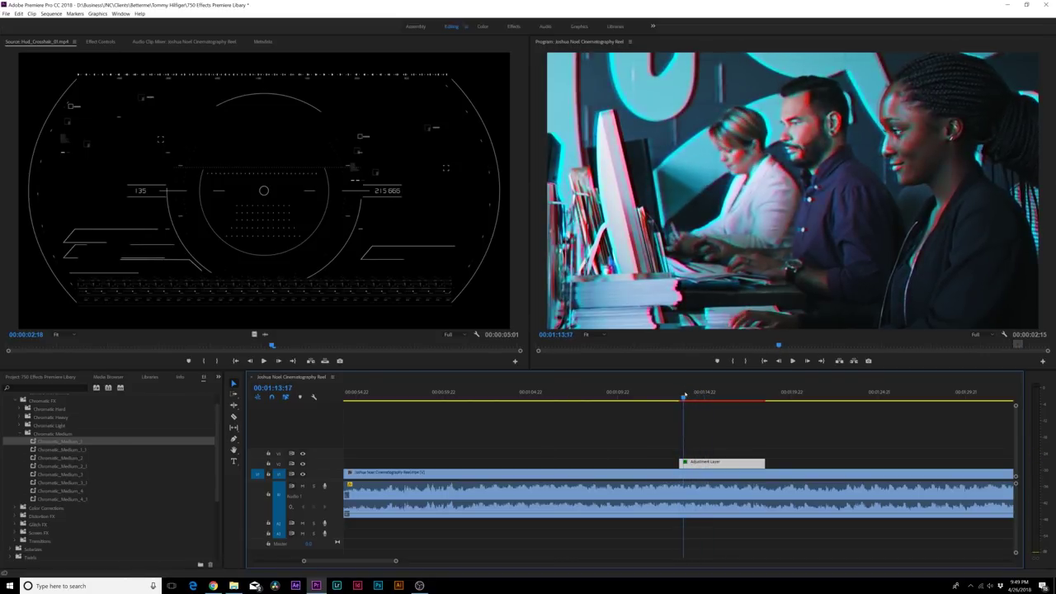
left_click(683, 397)
left_click_drag(683, 397, 687, 398)
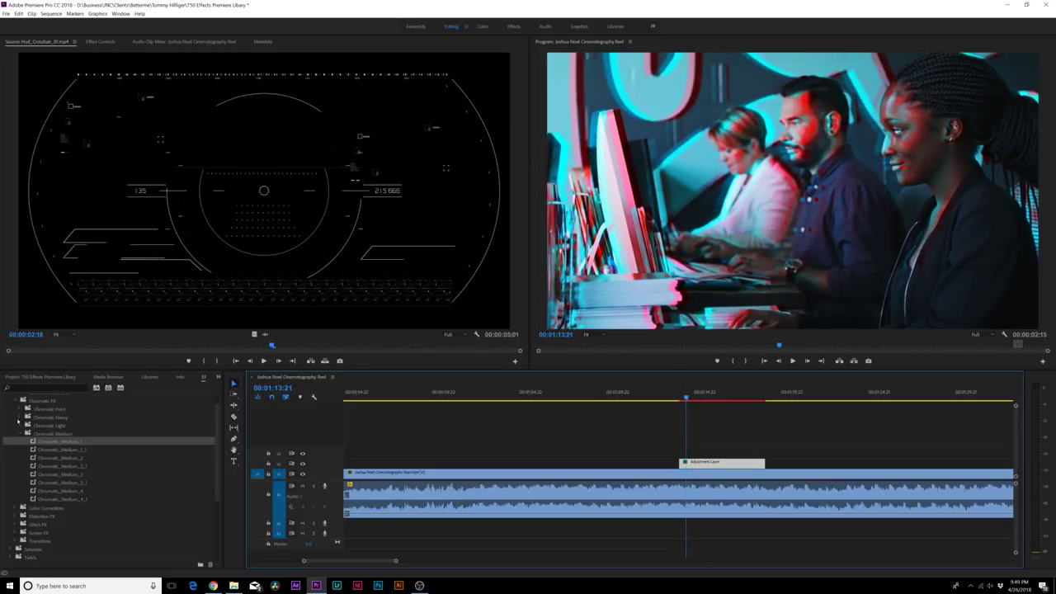
left_click(20, 432)
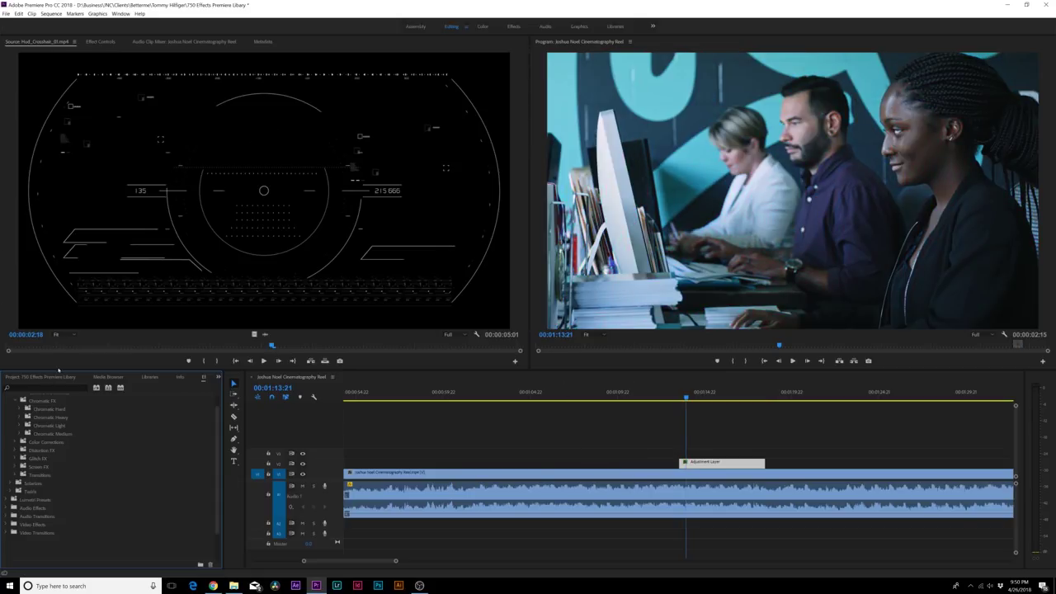
Expand the Screen FX > SSR presets and move the adjustment layer over the couple scene
left_click(15, 468)
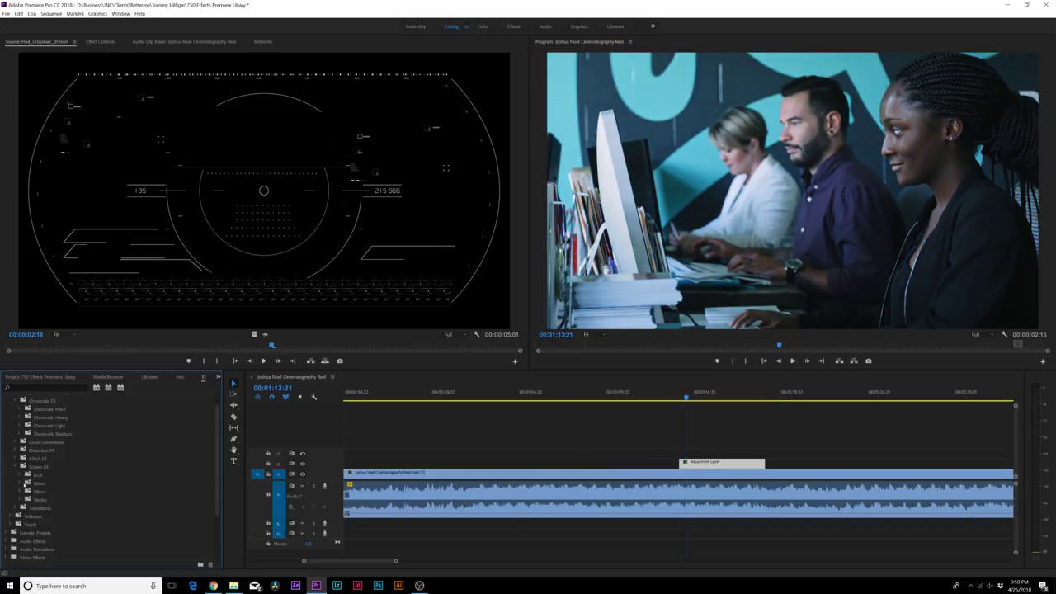
left_click(21, 475)
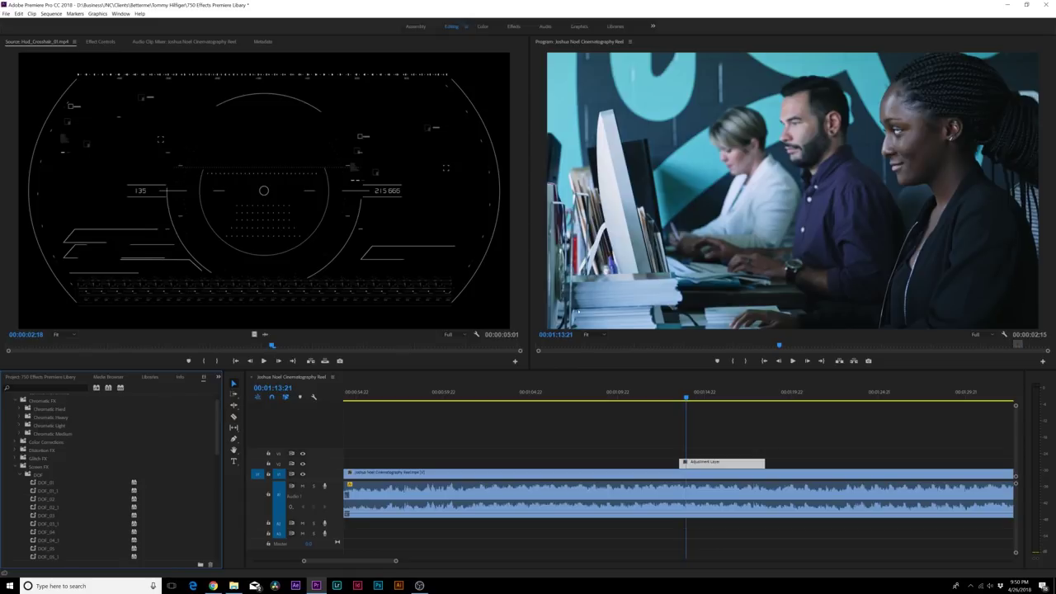
left_click_drag(46, 473, 864, 461)
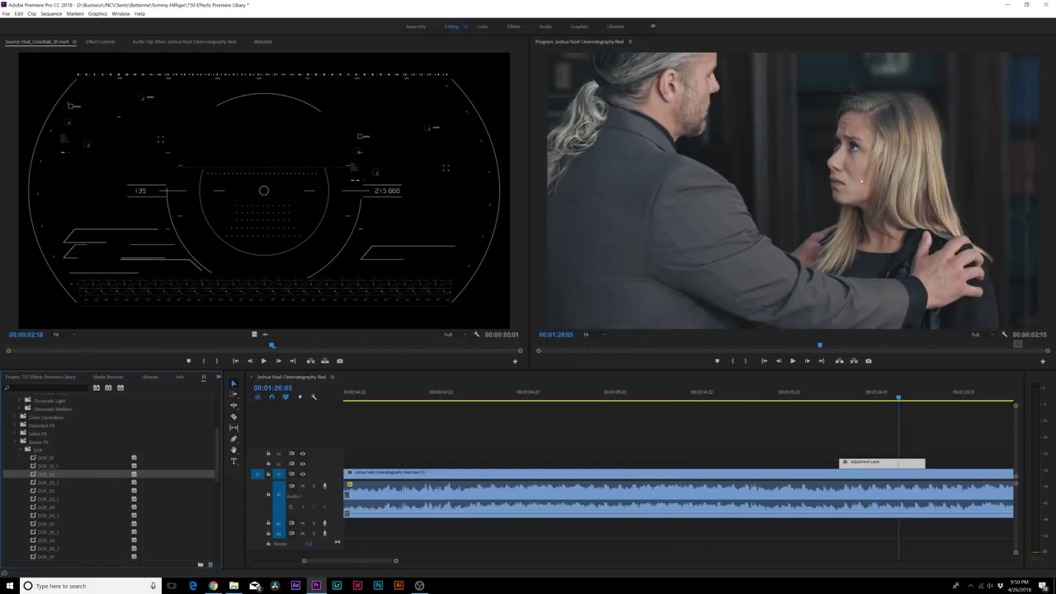
scroll(83, 479, "down", 5)
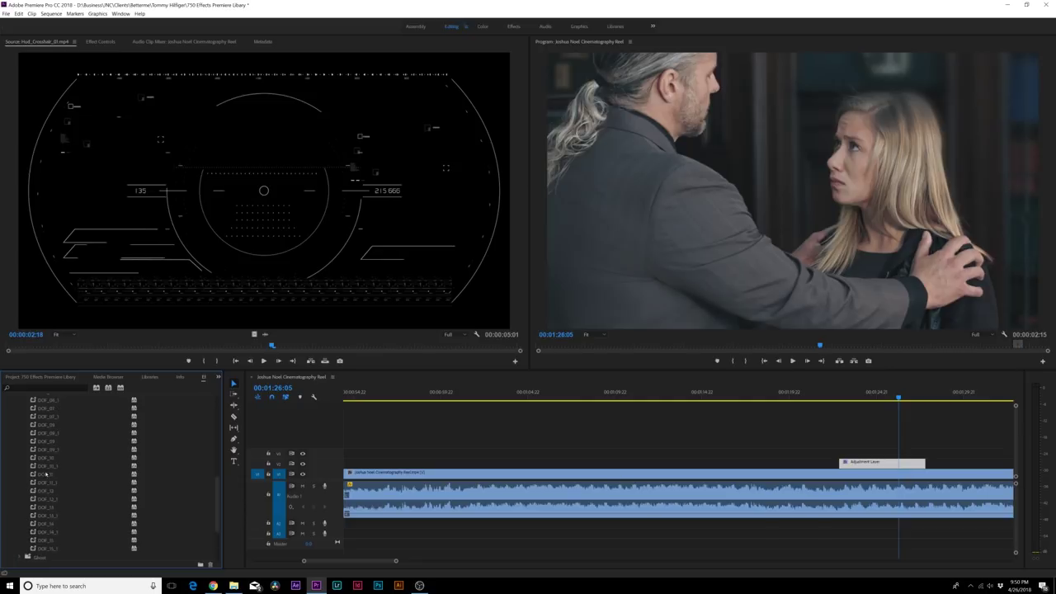
scroll(41, 514, "up", 1)
Apply the DOF_14 and DOF_15 blur presets to the adjustment layer and lower Fast Blur's Blurriness
left_click_drag(45, 499, 852, 465)
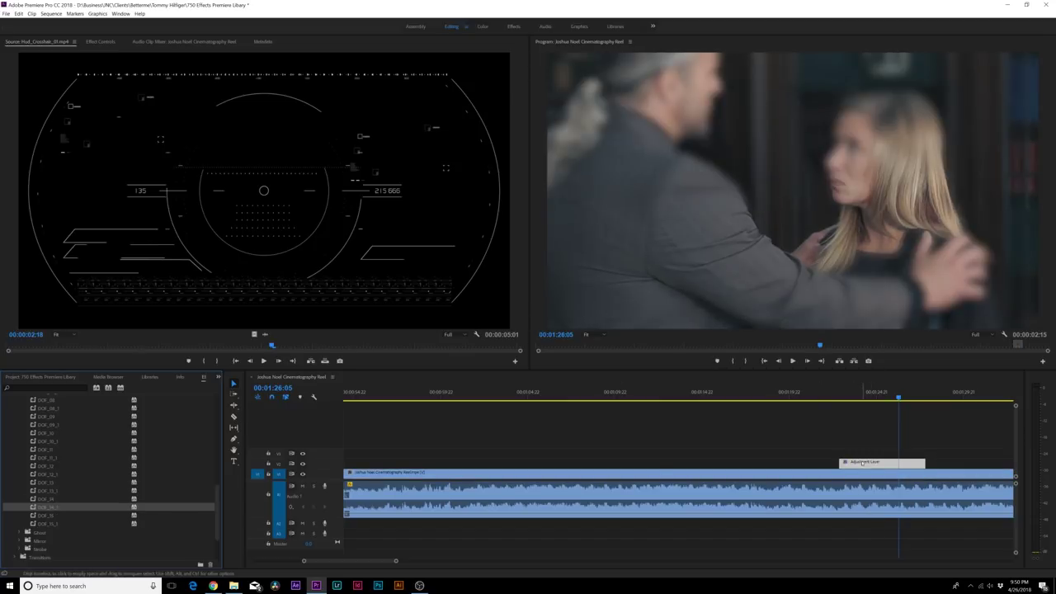
left_click_drag(52, 517, 866, 467)
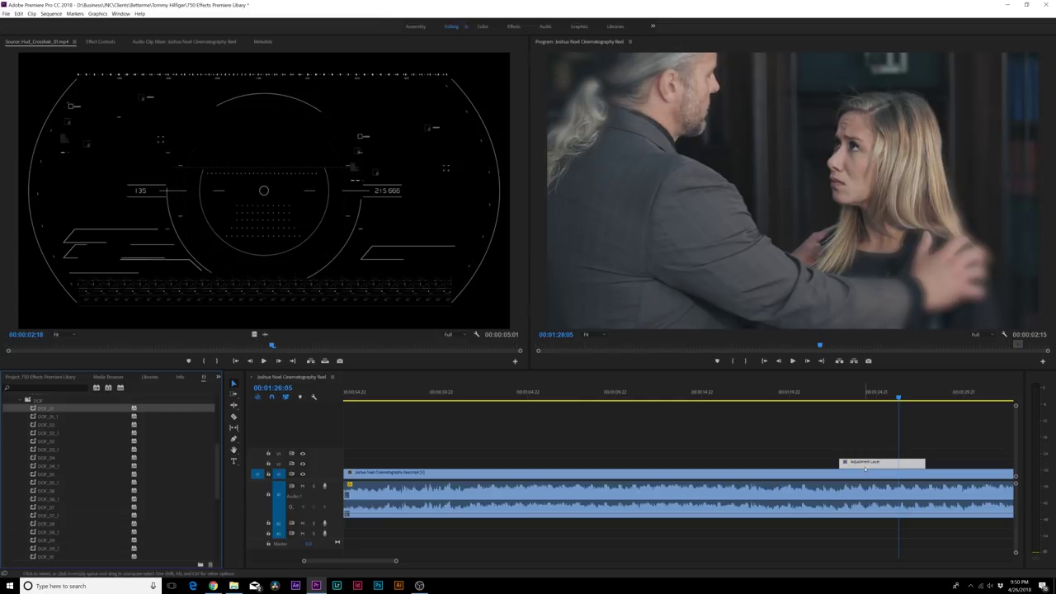
double_click(864, 465)
left_click(184, 42)
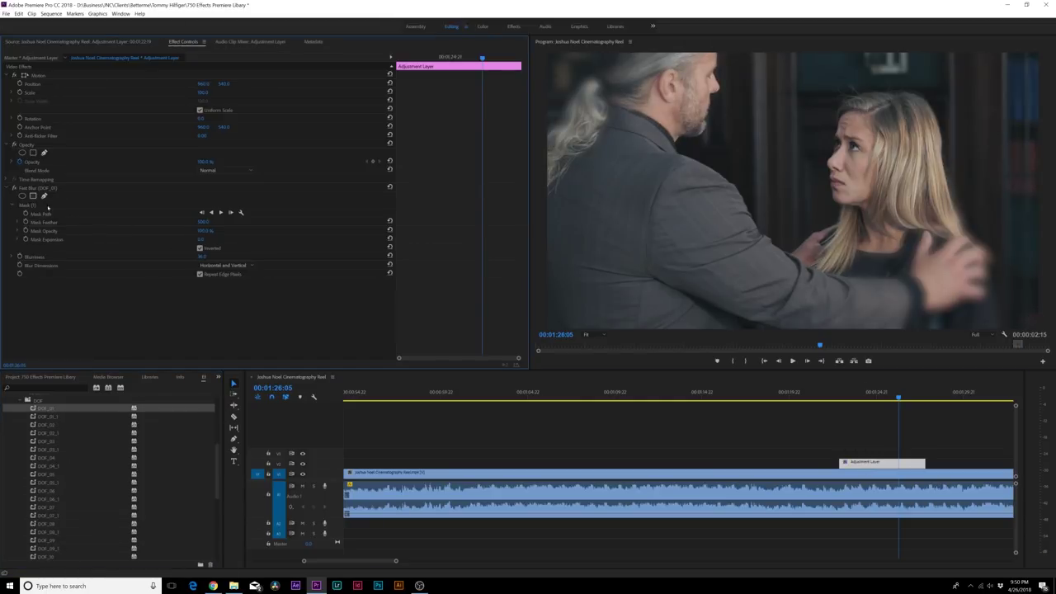
mouse_move(200, 257)
left_mouse_down()
mouse_move(175, 257)
mouse_move(193, 257)
left_mouse_up()
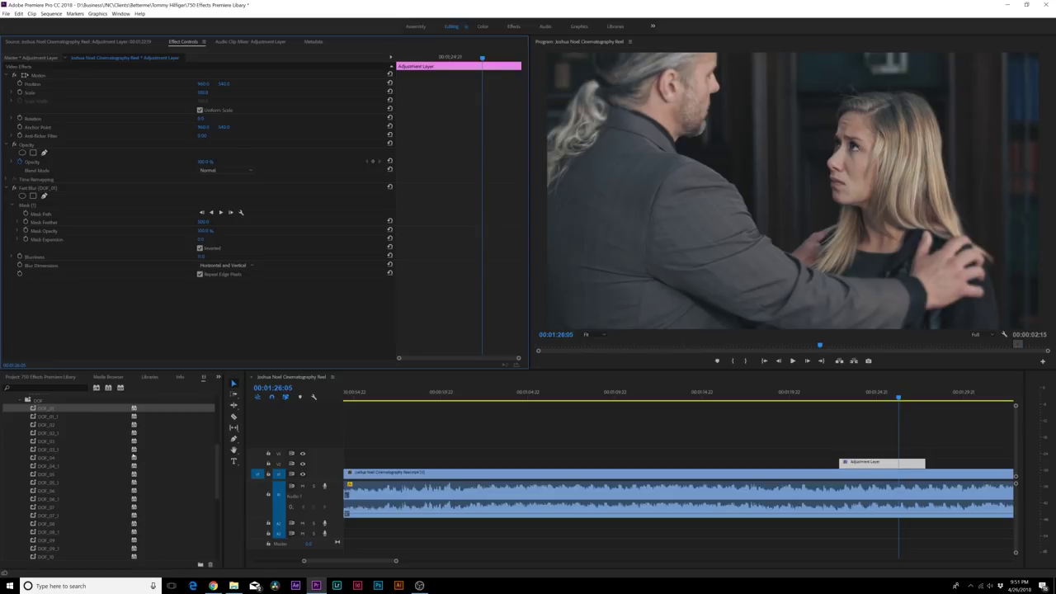
Undo the Fast Blur effect and browse the Color Corrections presets, including Vintage_04_1
key("ctrl+z")
scroll(77, 462, "up", 2)
scroll(7, 414, "up", 2)
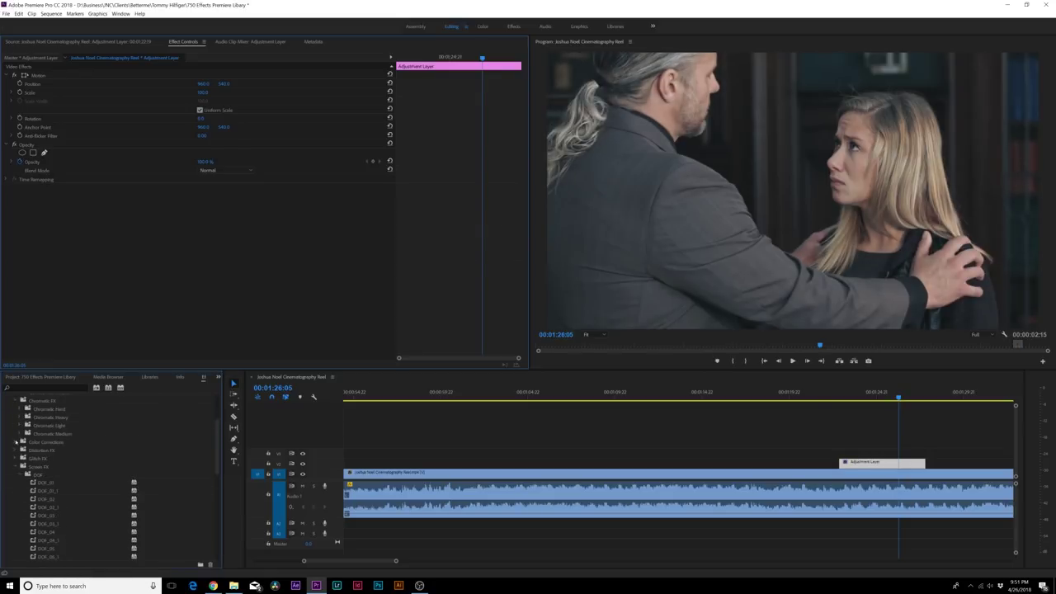
left_click(16, 443)
scroll(33, 470, "down", 2)
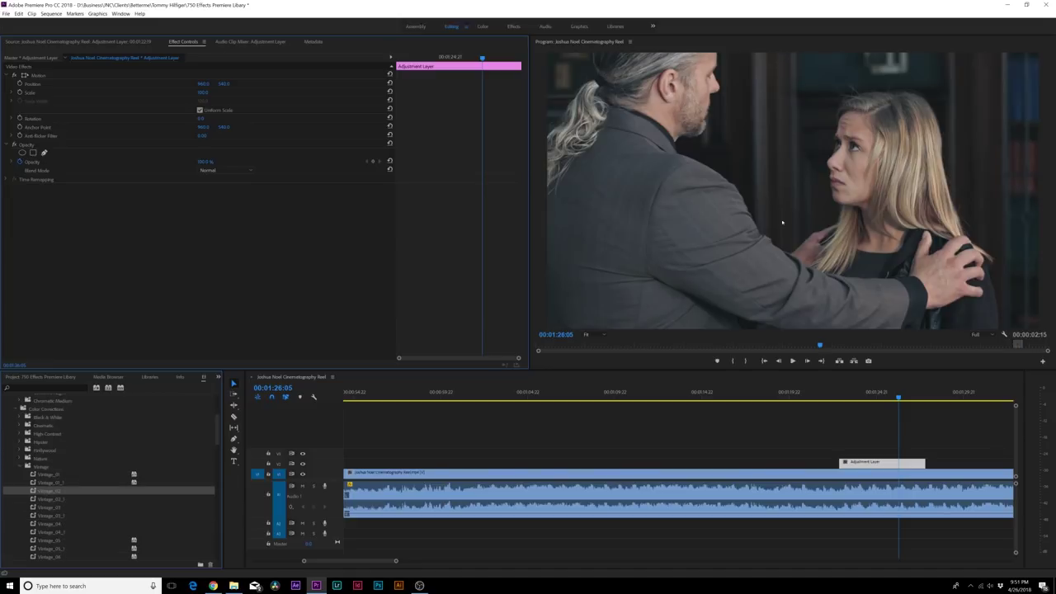
scroll(30, 474, "down", 2)
left_click(58, 489)
Try the BW_01 and Vintage_06_1 presets on the adjustment layer, undoing each
scroll(41, 435, "up", 2)
left_click(18, 417)
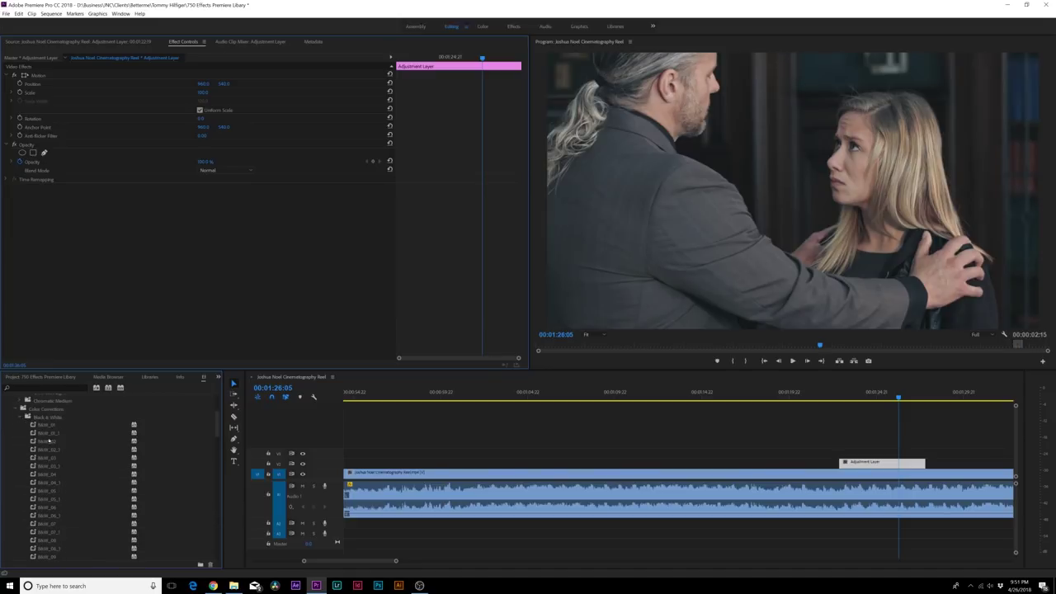
left_click_drag(43, 427, 858, 462)
key("ctrl+z")
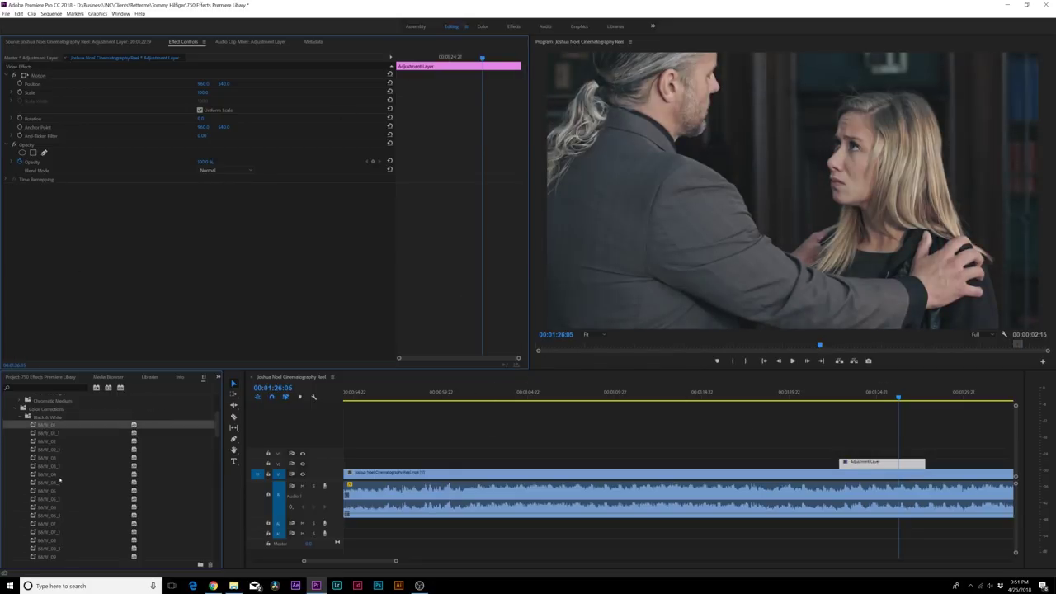
scroll(43, 495, "down", 5)
scroll(43, 507, "down", 3)
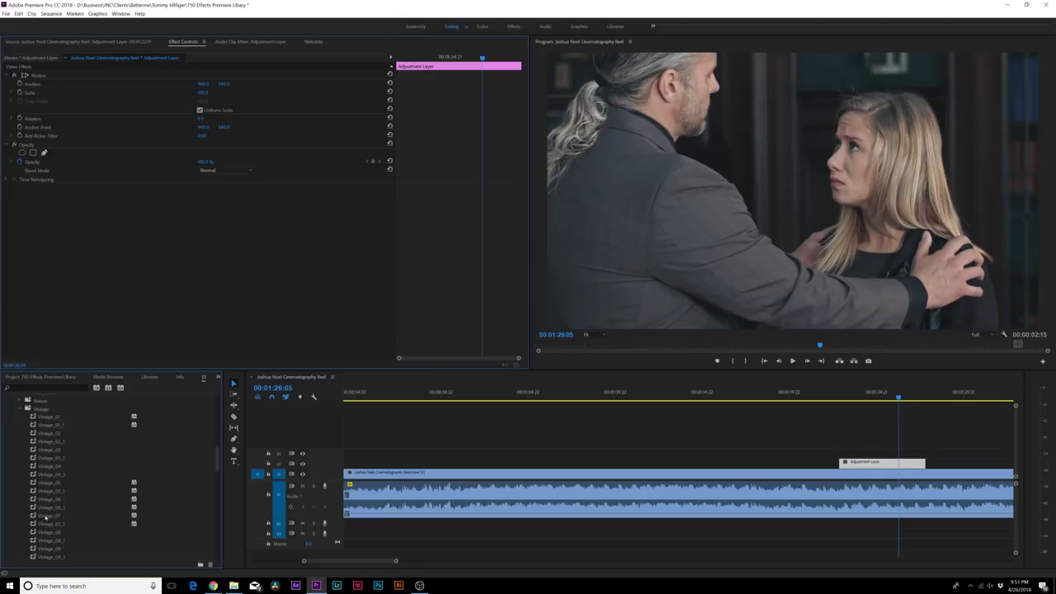
left_click_drag(46, 508, 879, 463)
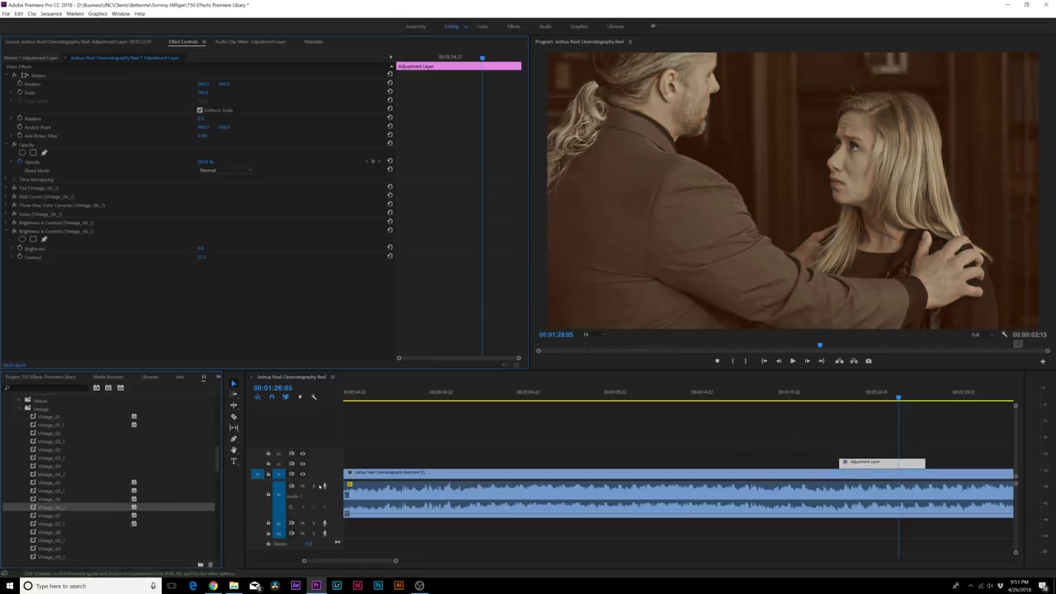
key("ctrl+z")
Apply the Cinematic_05_1 blue grade preset to the adjustment layer
scroll(50, 479, "up", 2)
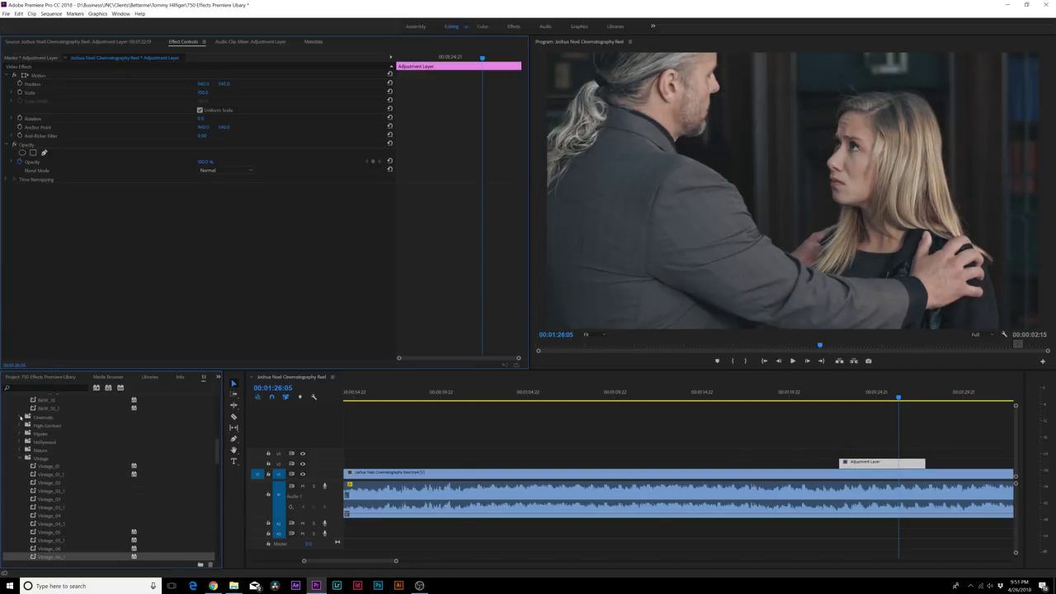
left_click(20, 416)
scroll(60, 464, "down", 2)
left_click(85, 449)
left_click_drag(361, 439, 881, 462)
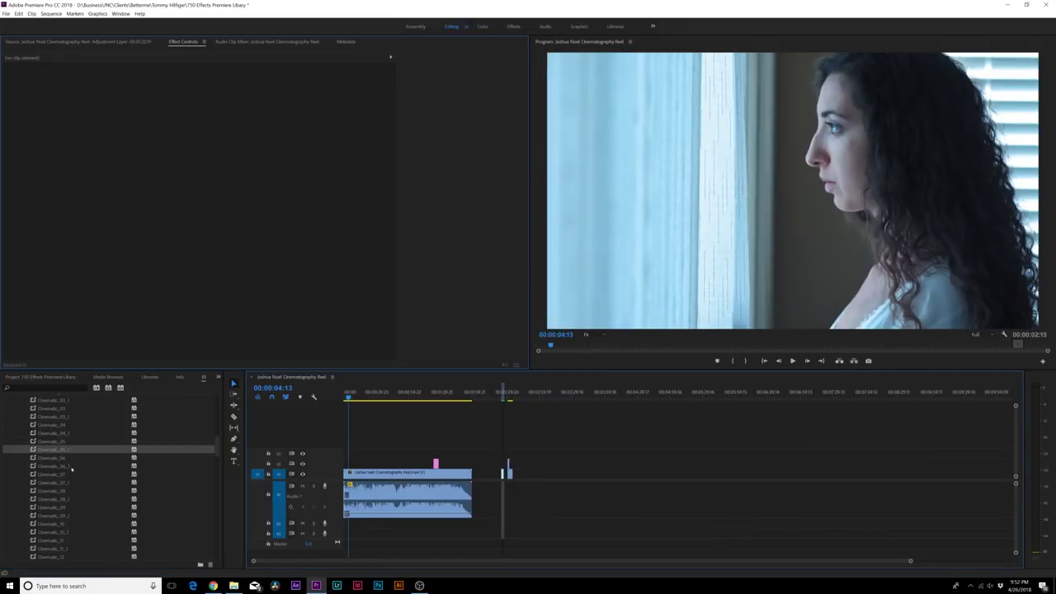
Try two Cinematic presets, including the Cinematic_11 teal grade, on the footage clip, undoing each
left_click_drag(70, 464, 404, 479)
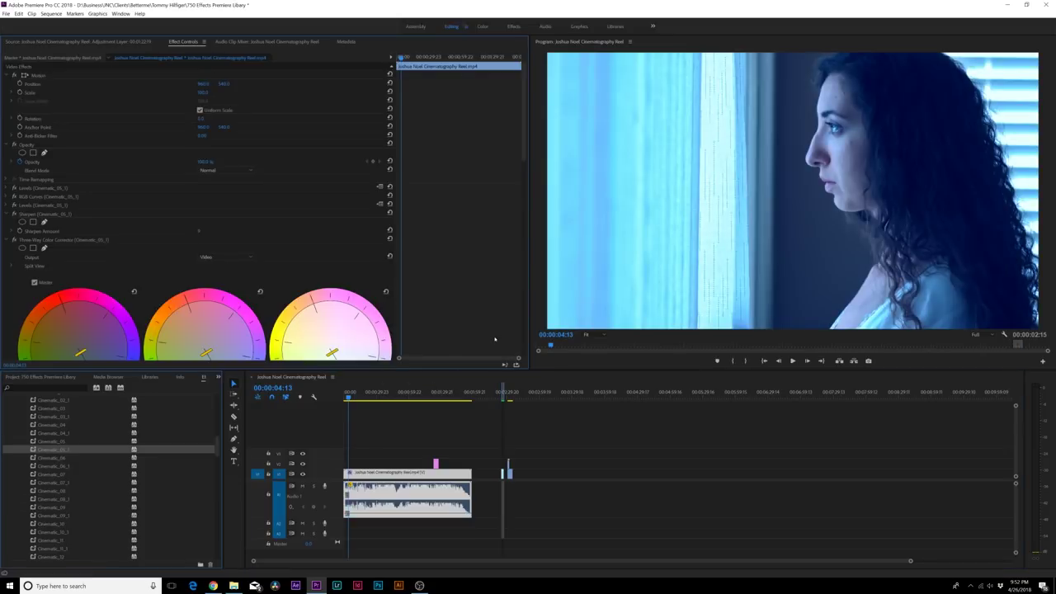
key("ctrl+z")
scroll(56, 517, "down", 2)
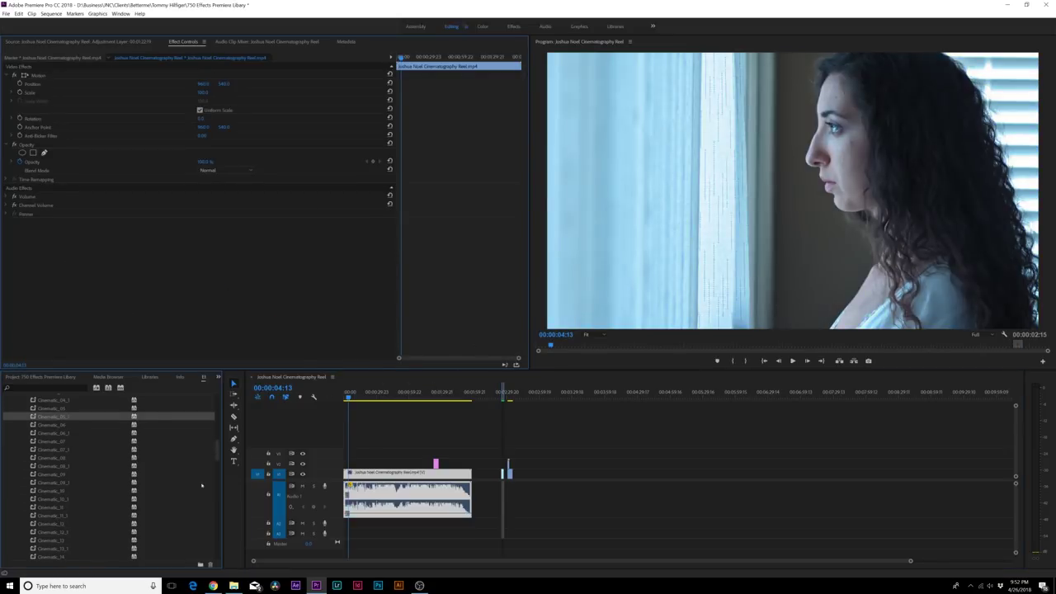
left_click_drag(49, 507, 409, 475)
key("ctrl+z")
Apply the Cinematic_13 teal grade to the footage, review it, then undo it
scroll(53, 502, "down", 2)
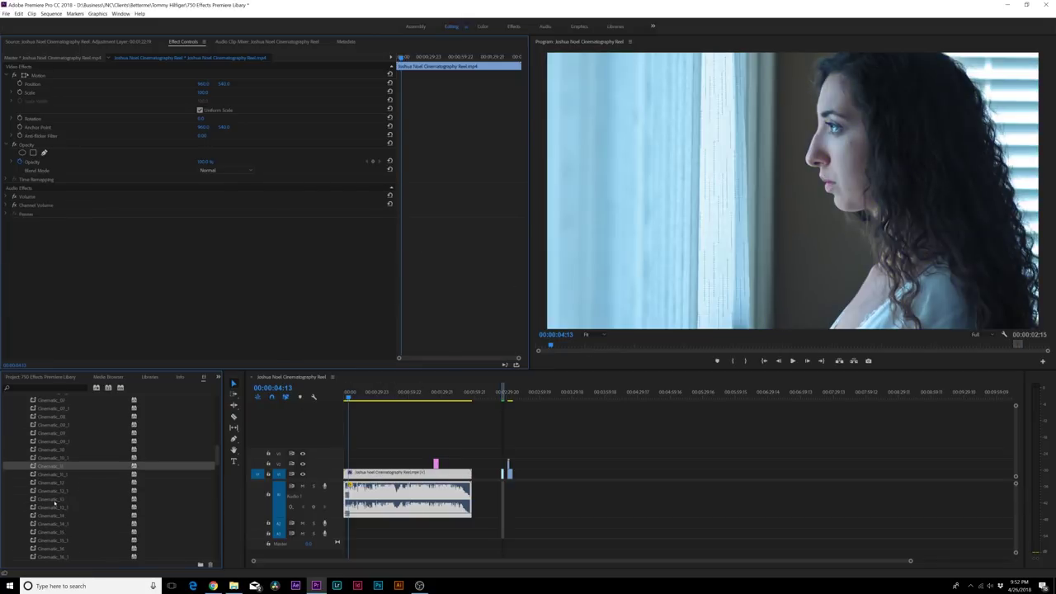
scroll(60, 500, "down", 3)
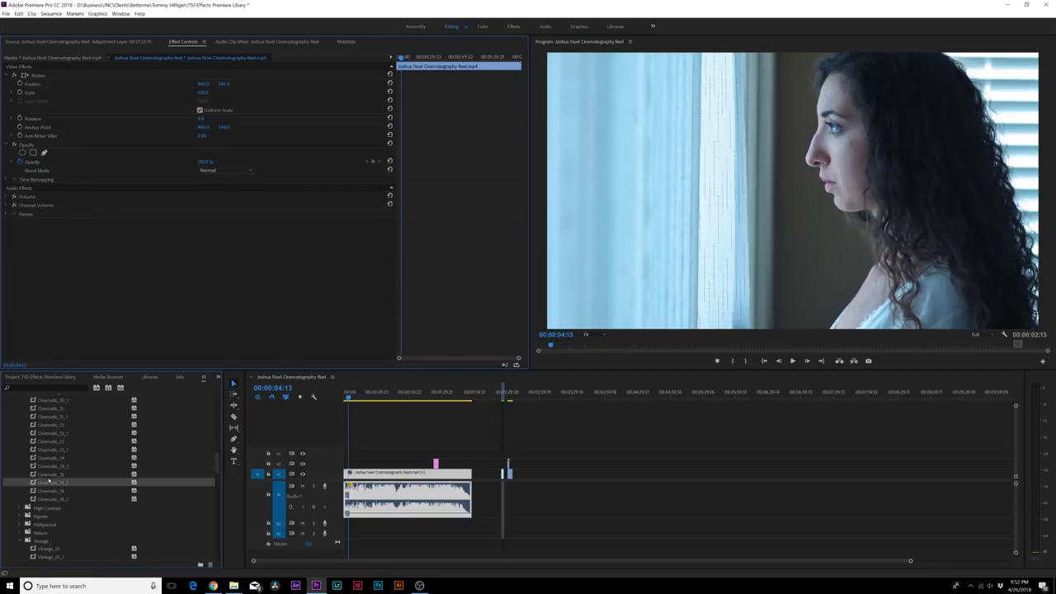
left_click(52, 476)
left_click_drag(46, 441, 406, 476)
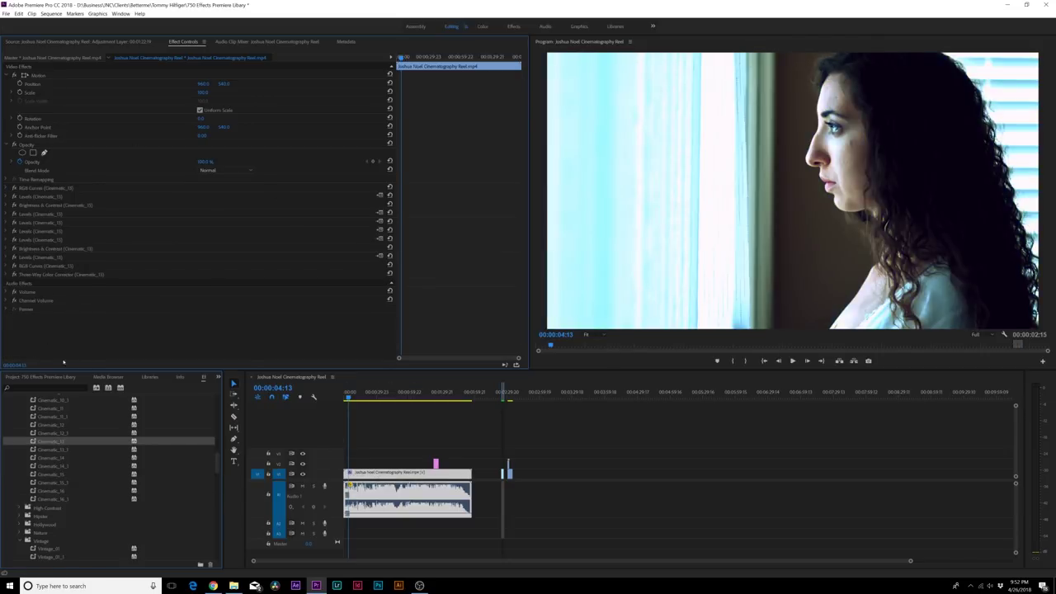
key("ctrl+z")
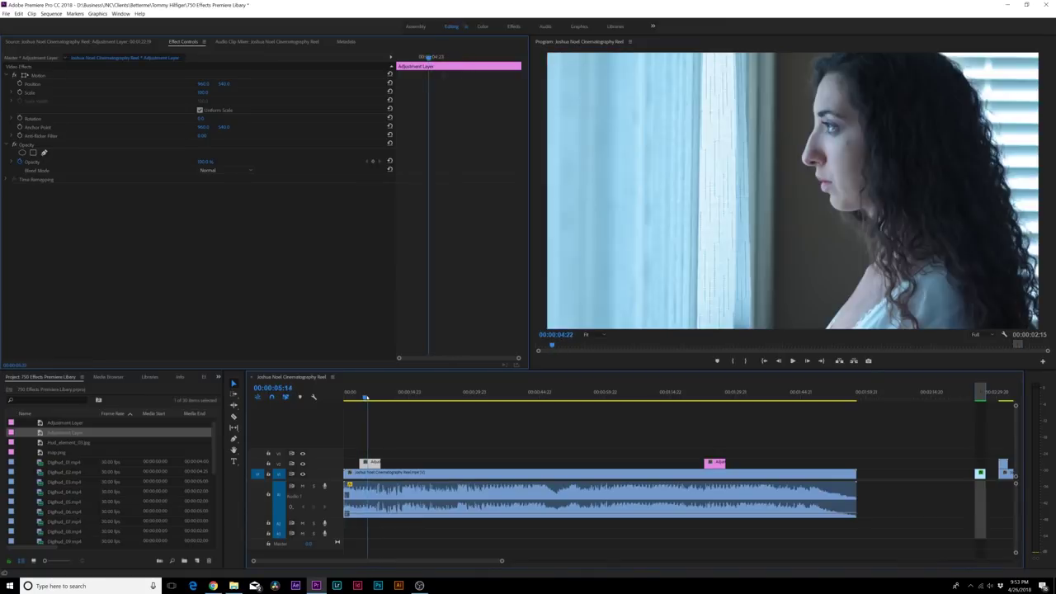
Advance to the couch shot and apply the Roll > Down FastShort_Down preset to the adjustment layer
key("shift+Right")
key("shift+Right")
key("shift+Right")
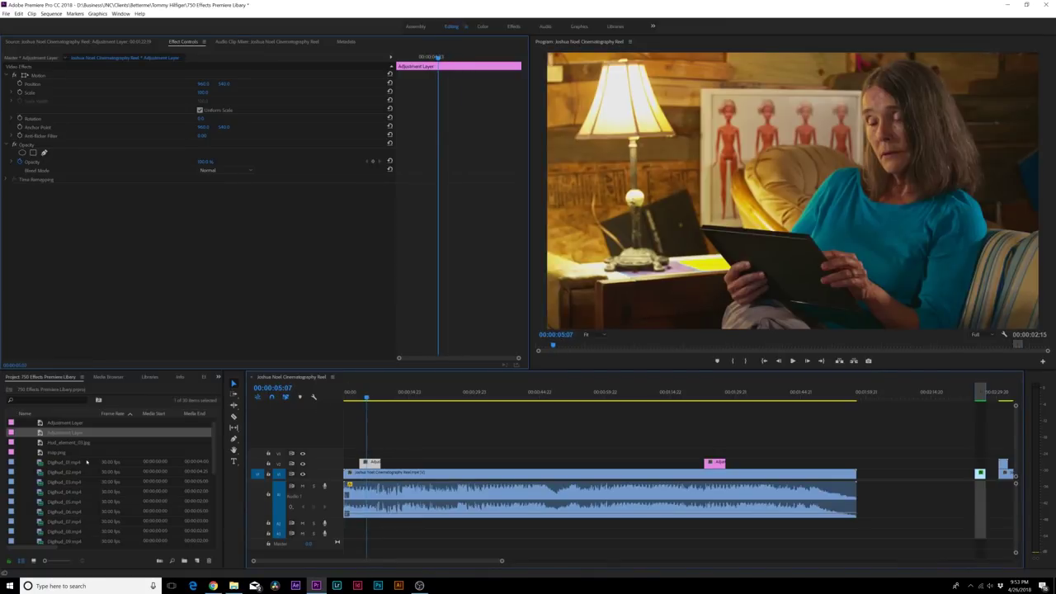
left_click(203, 378)
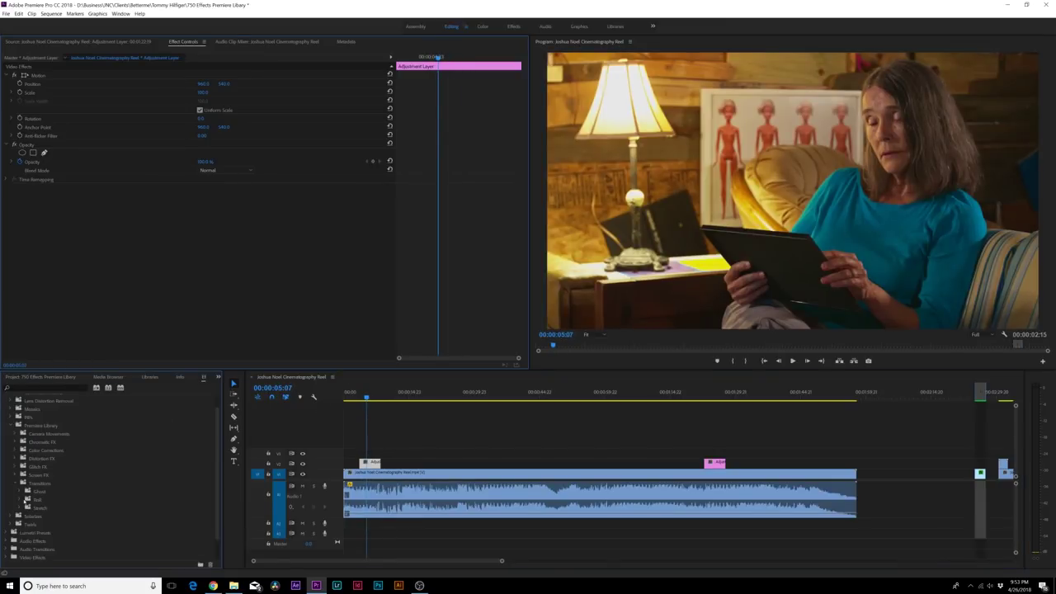
left_click(23, 499)
left_click(37, 508)
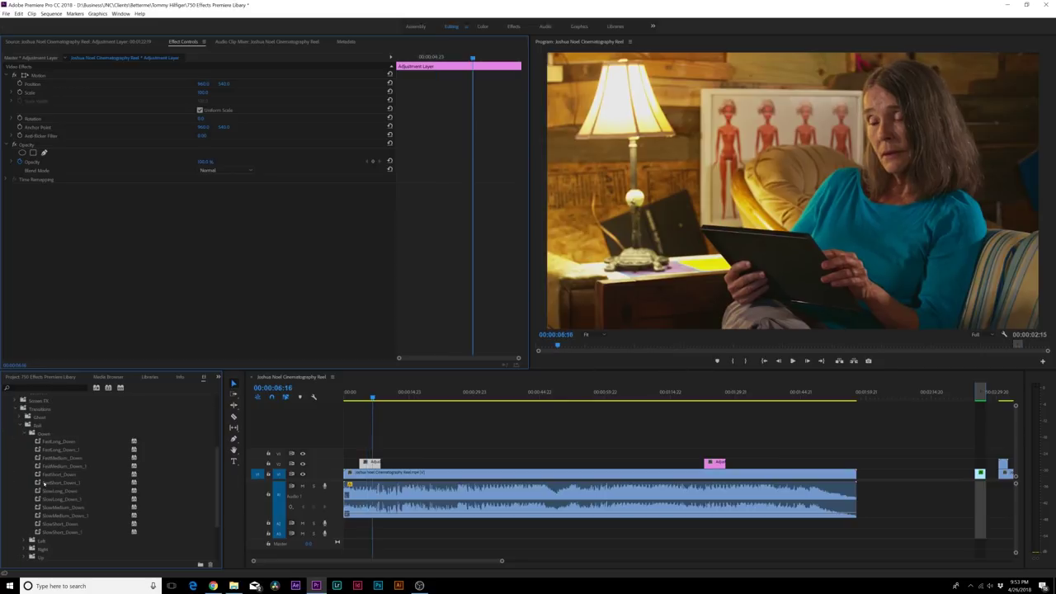
left_click(49, 475)
left_click_drag(63, 481, 372, 463)
Play from just before the cut to preview the downward roll, then expand the Ghost presets
left_click(357, 396)
key("space")
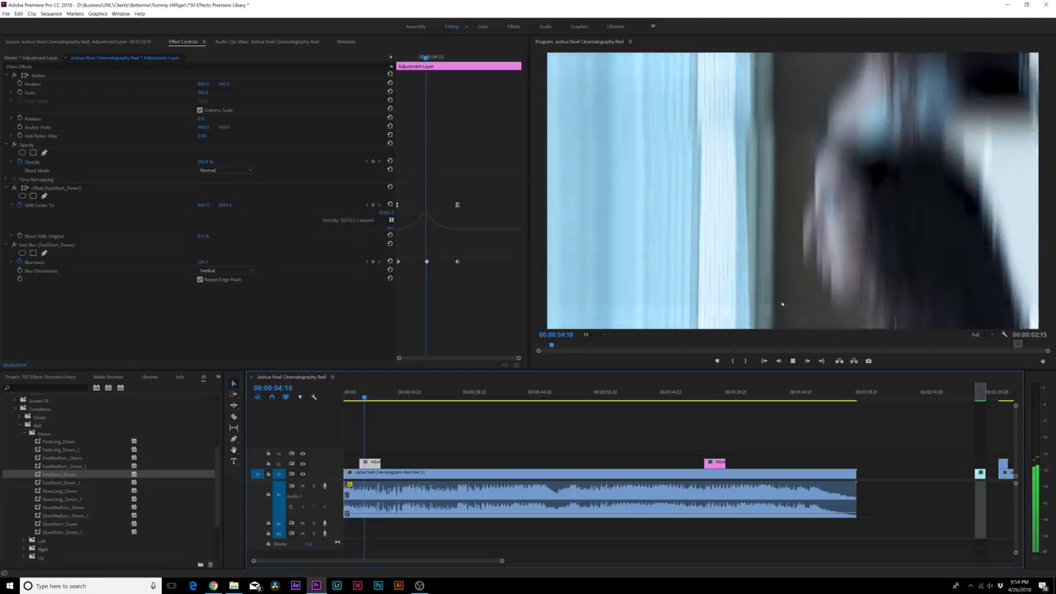
key("space")
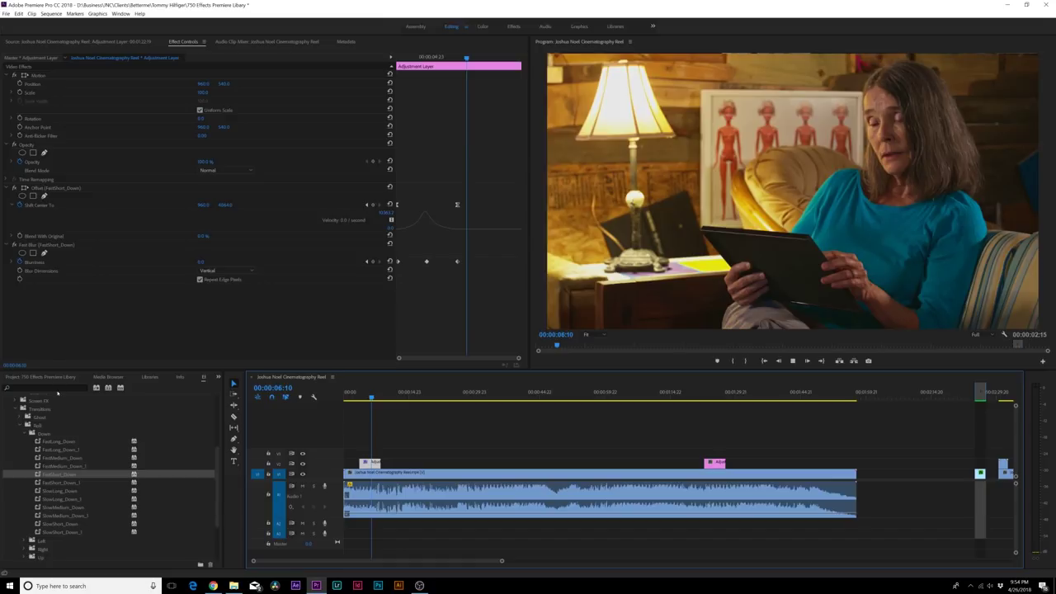
key("space")
key("space")
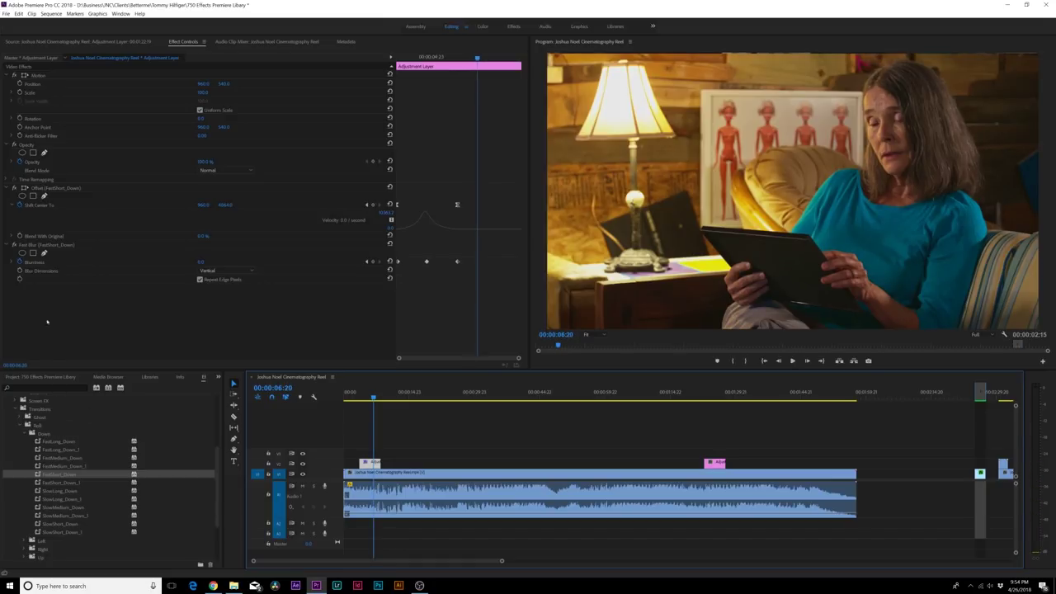
left_click(22, 426)
left_click(19, 417)
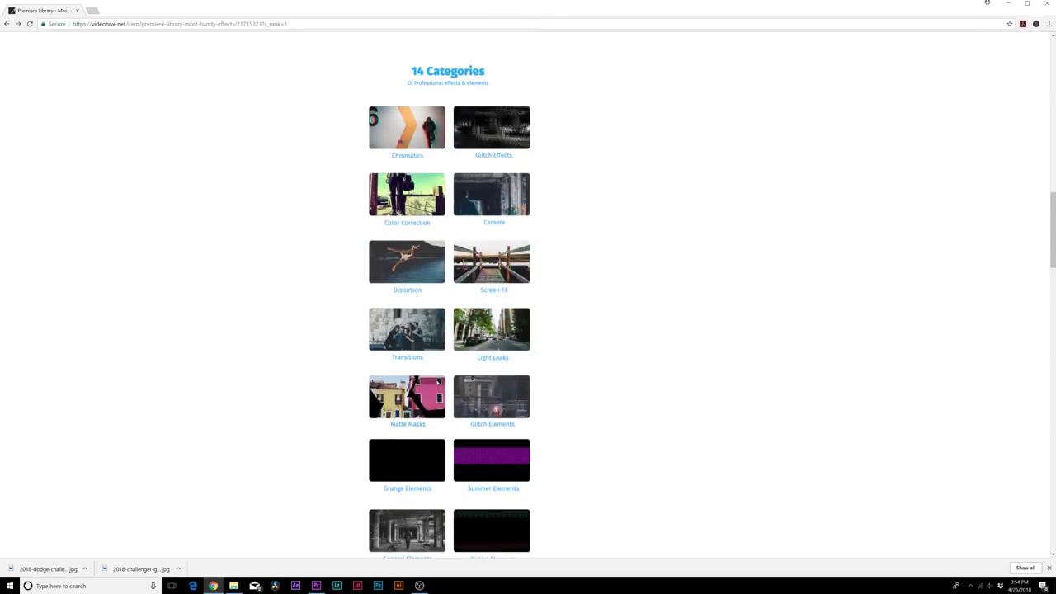
Scroll VideoHive's effect categories, open the All previews gallery, then close that gallery tab
scroll(495, 330, "down", 2)
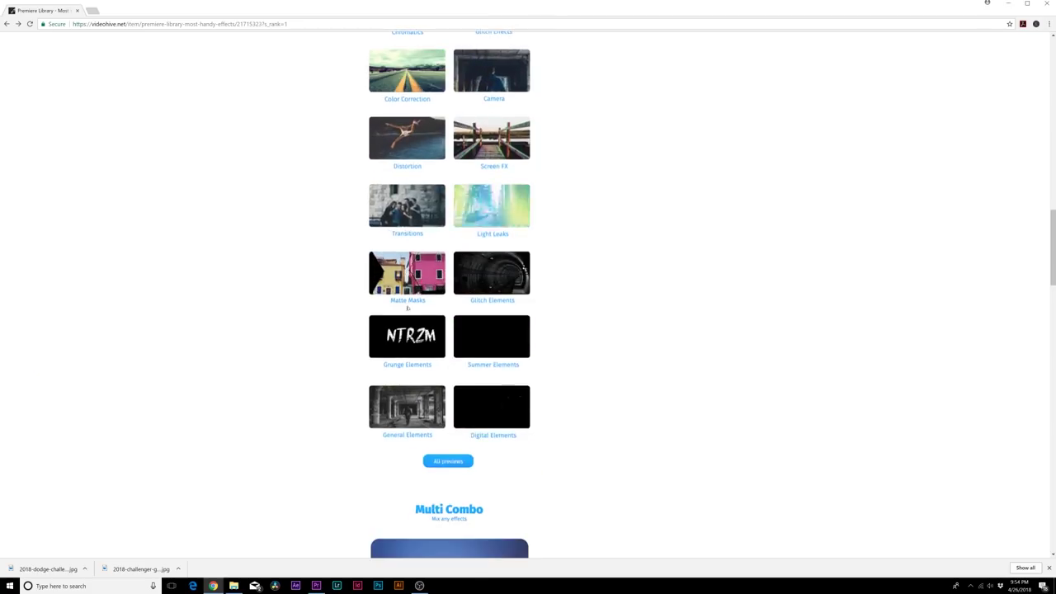
left_click(448, 461)
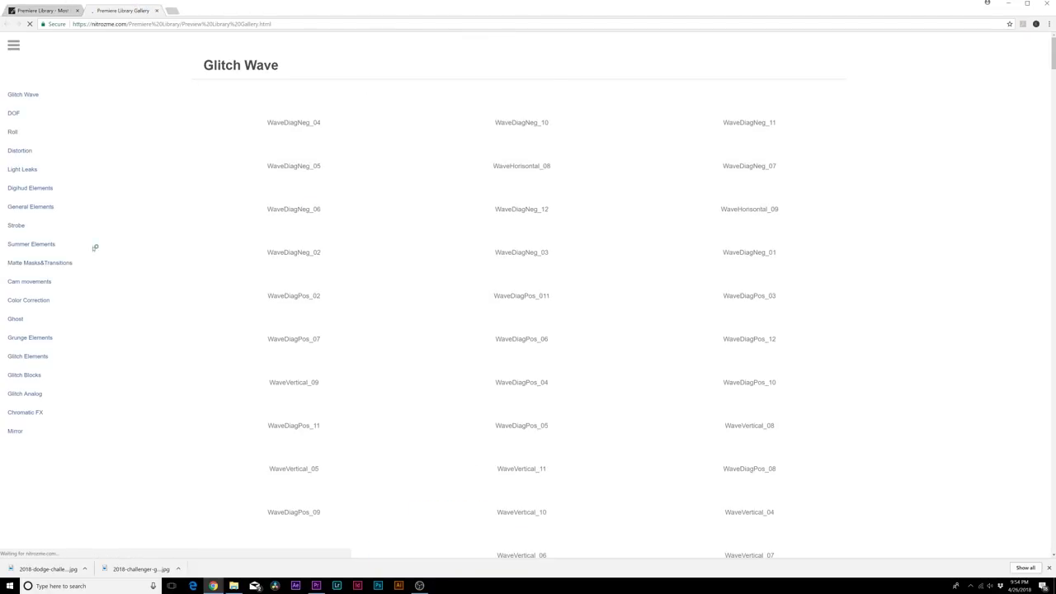
left_click(157, 10)
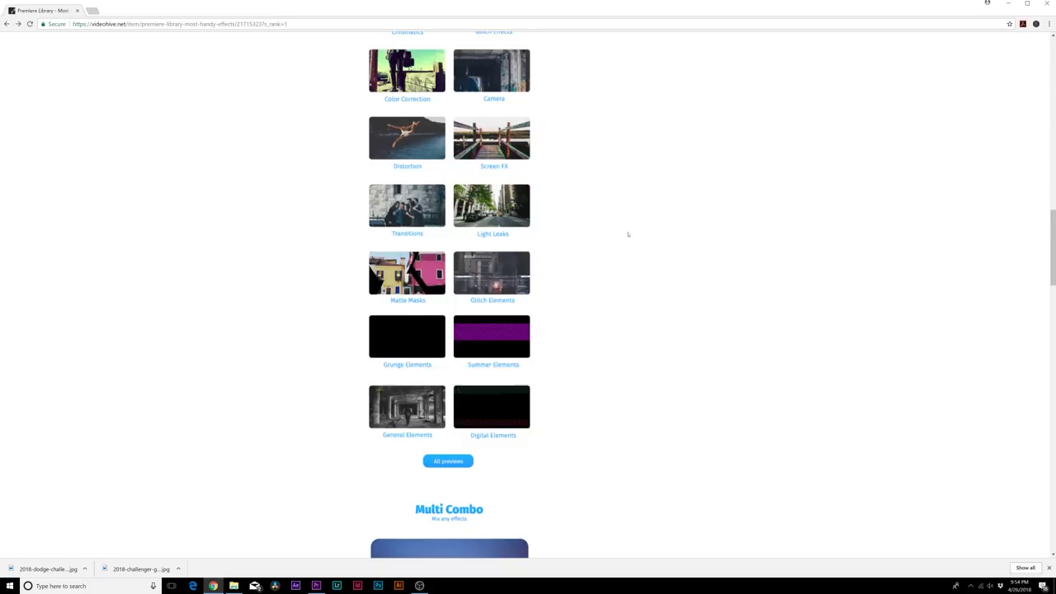
Return to Premiere, move the playhead to the dark doorway shot at 01:19:08, and expand the Digifud Elements bin
left_click(1011, 4)
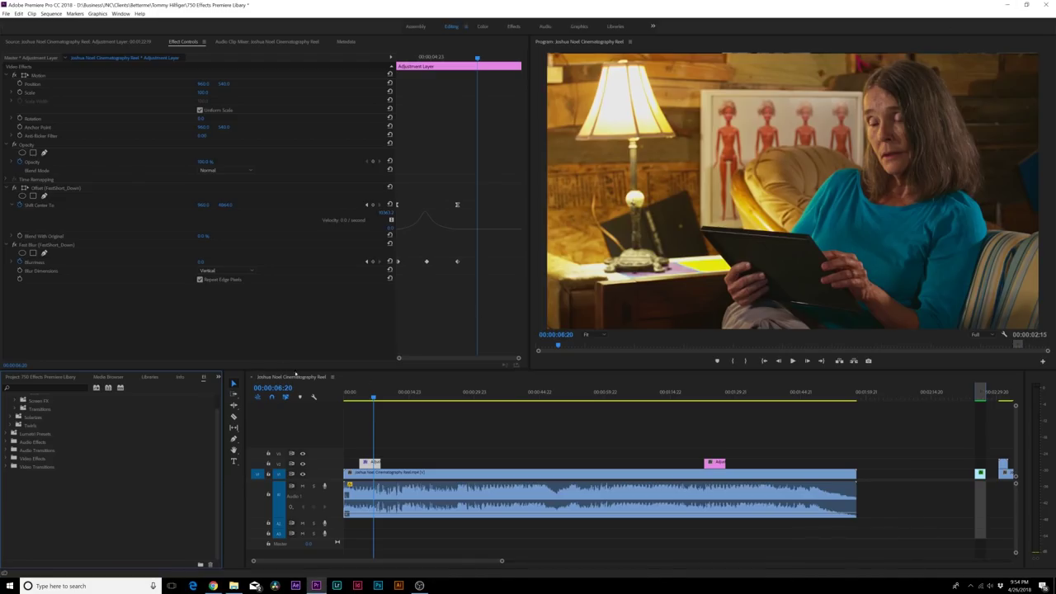
mouse_move(675, 397)
left_mouse_down()
mouse_move(700, 397)
mouse_move(689, 397)
left_mouse_up()
left_click(64, 378)
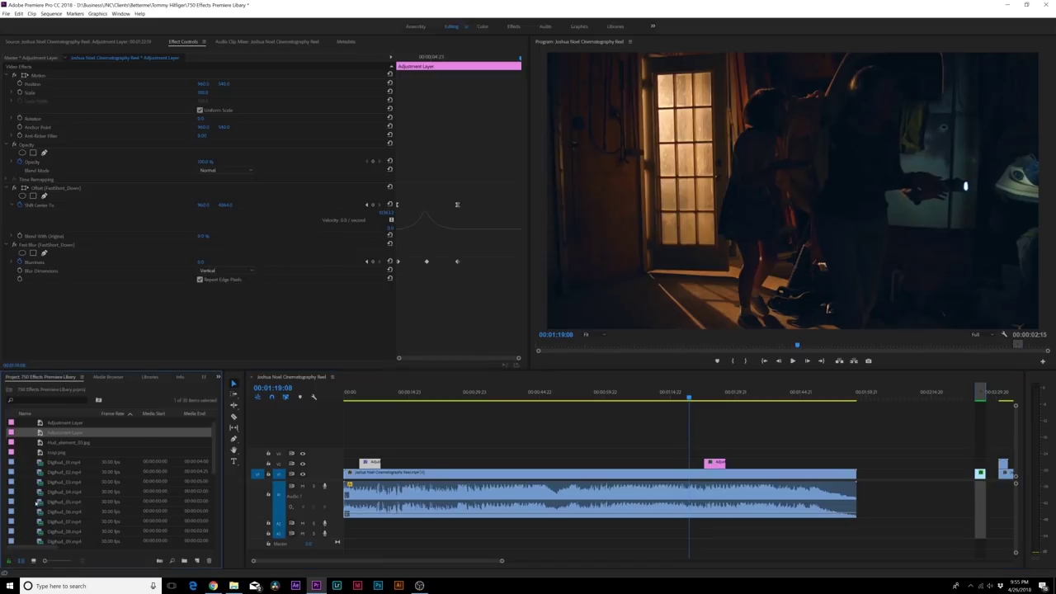
left_click(22, 423)
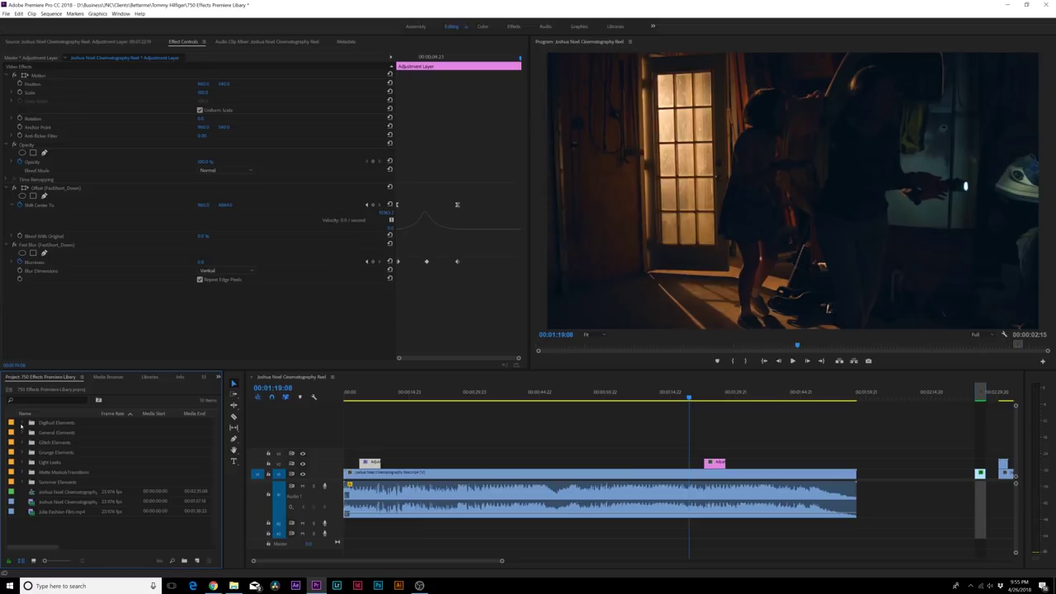
left_click(21, 424)
Load the Digifud_06, Digifud_08 and Digifud_09 clips into the Source monitor
scroll(33, 458, "down", 2)
left_click(48, 472)
double_click(47, 472)
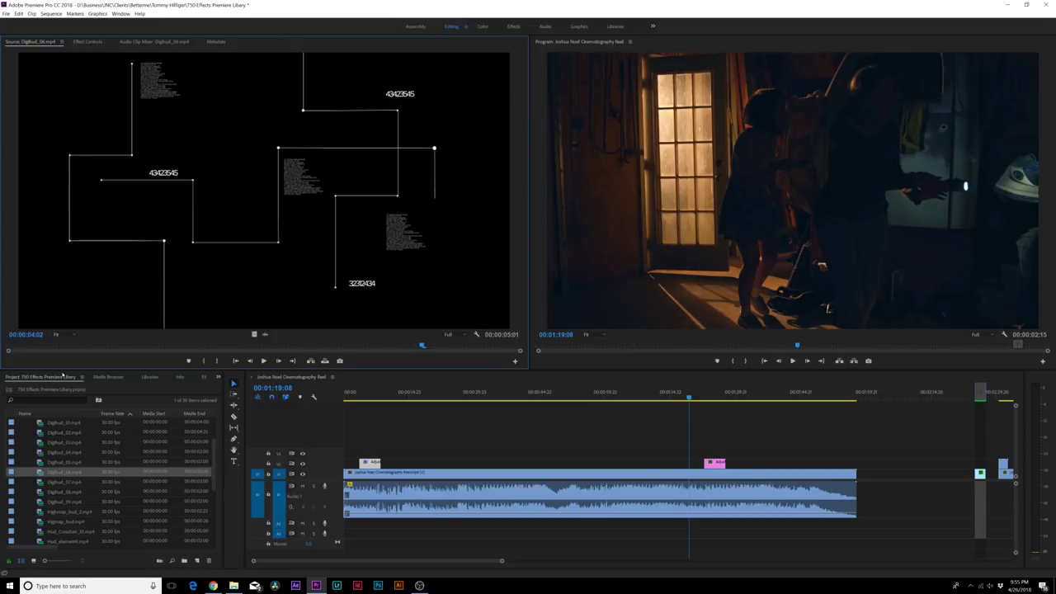
double_click(40, 491)
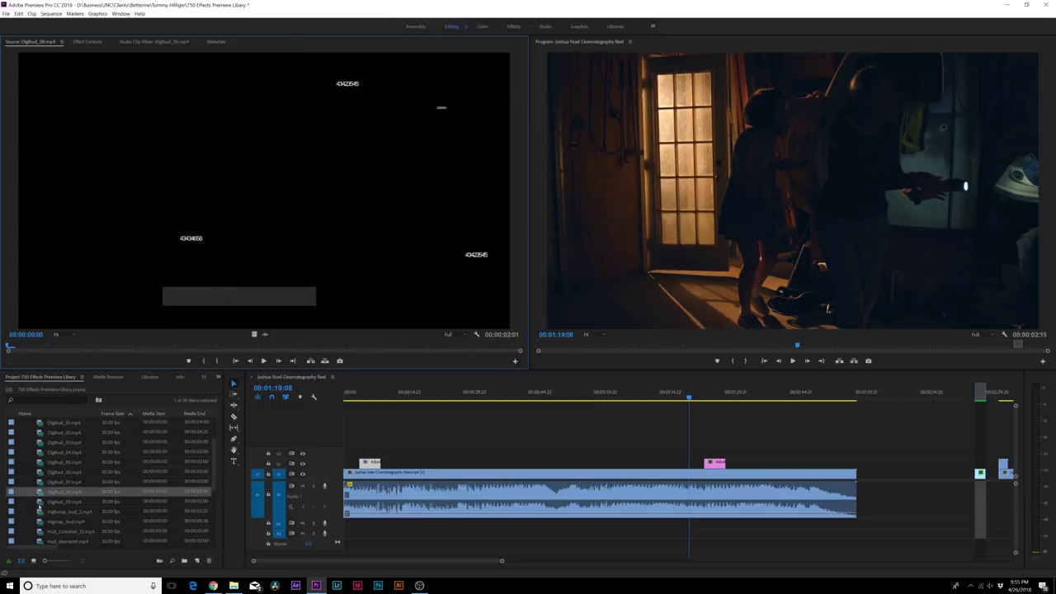
double_click(39, 502)
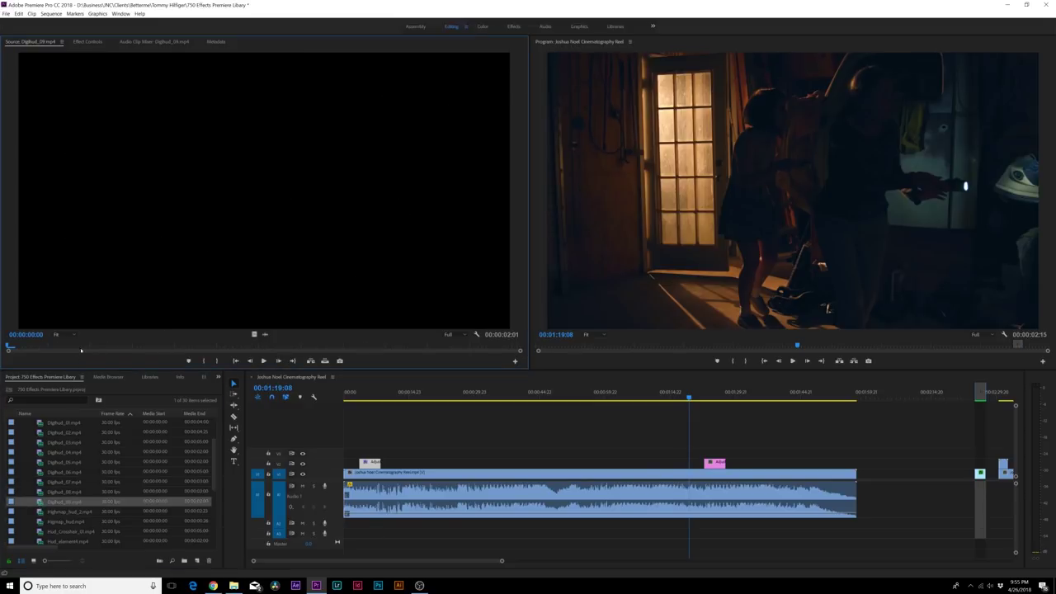
left_click_drag(81, 350, 354, 348)
Preview Highmap_fud, Hud_Element_01, the concentric-rings HUD and Hud_Crosshair_01 in the Source monitor
scroll(83, 487, "down", 1)
left_click(50, 493)
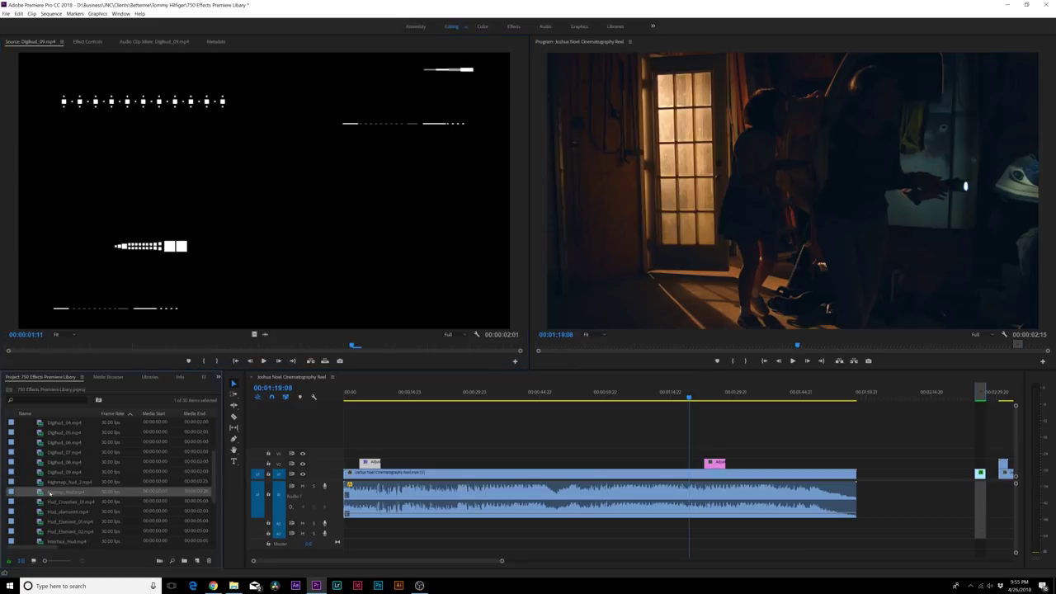
double_click(50, 492)
scroll(64, 524, "down", 2)
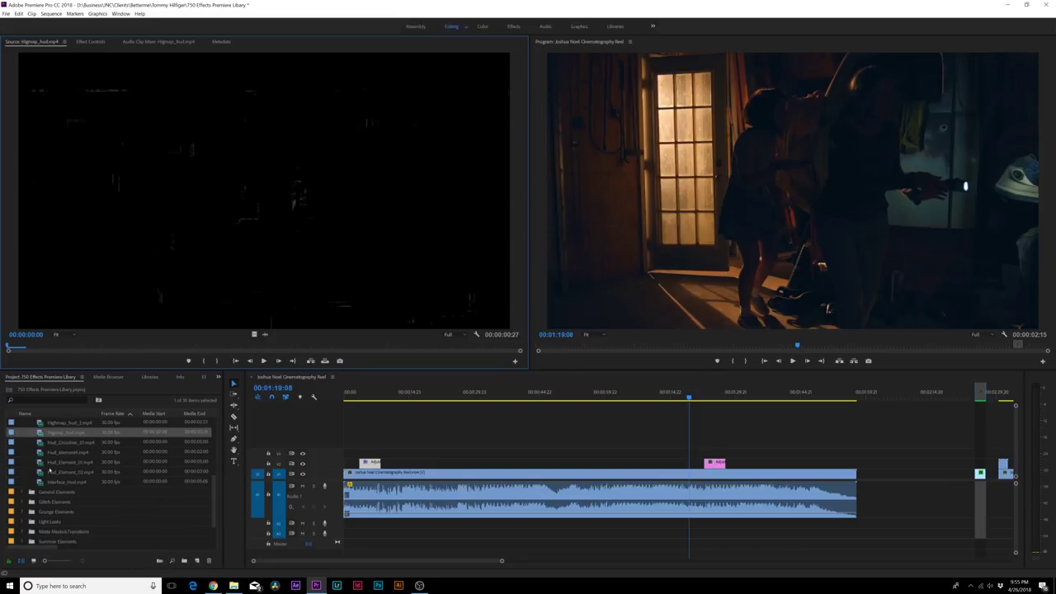
double_click(46, 462)
double_click(49, 452)
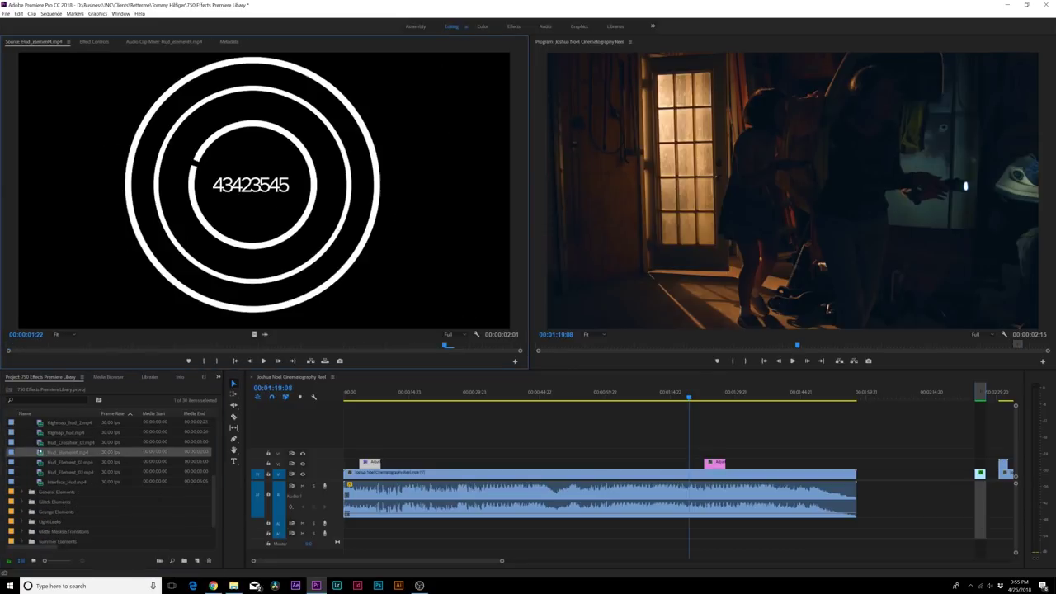
double_click(47, 443)
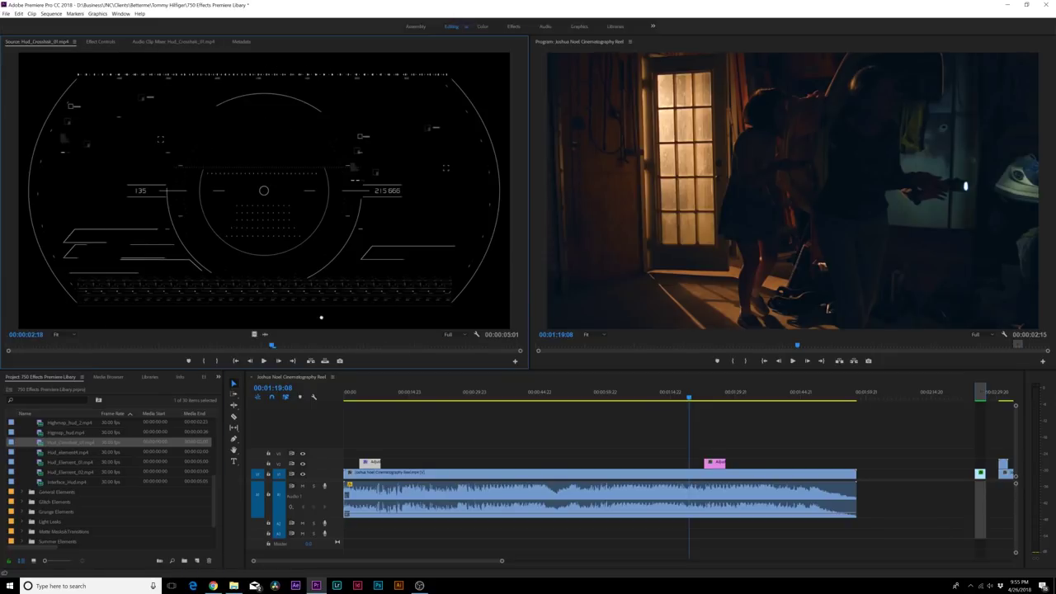
Place the crosshair HUD clip on V2 over the footage and blend it in Screen mode
left_click_drag(255, 334, 672, 467)
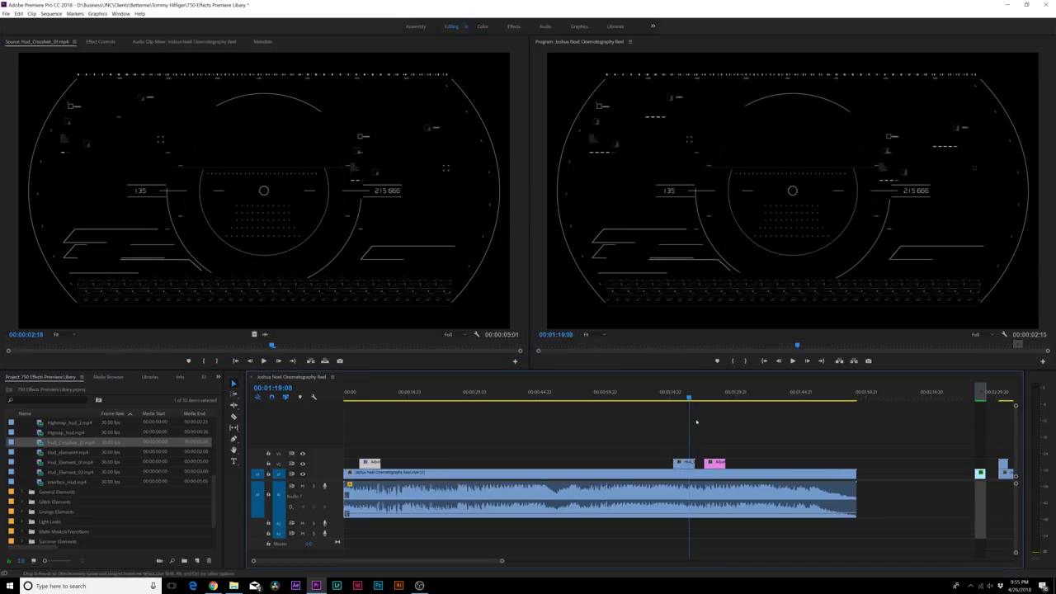
double_click(684, 462)
key("shift+5")
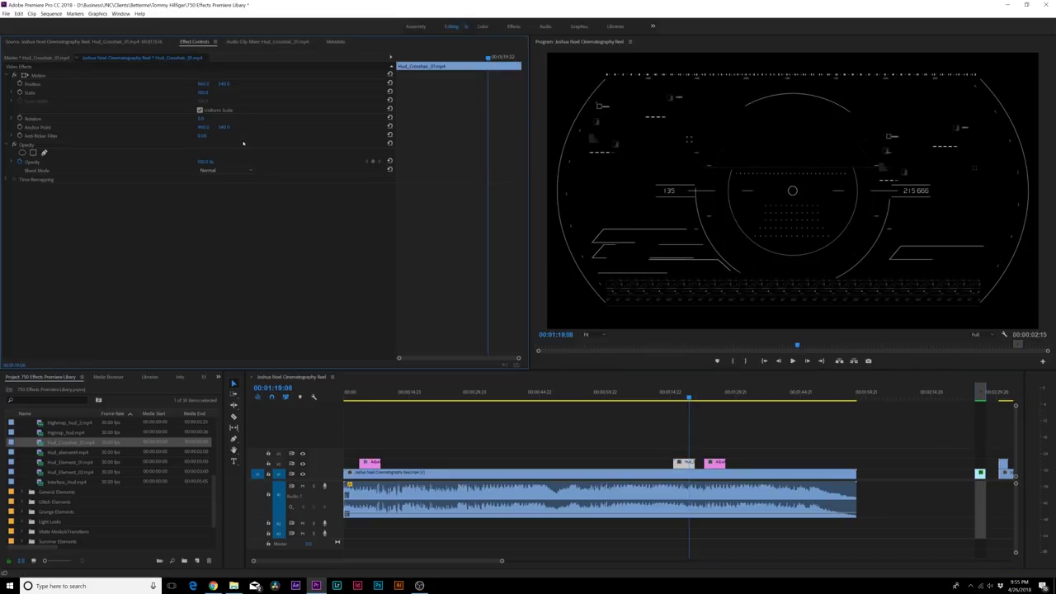
left_click(207, 170)
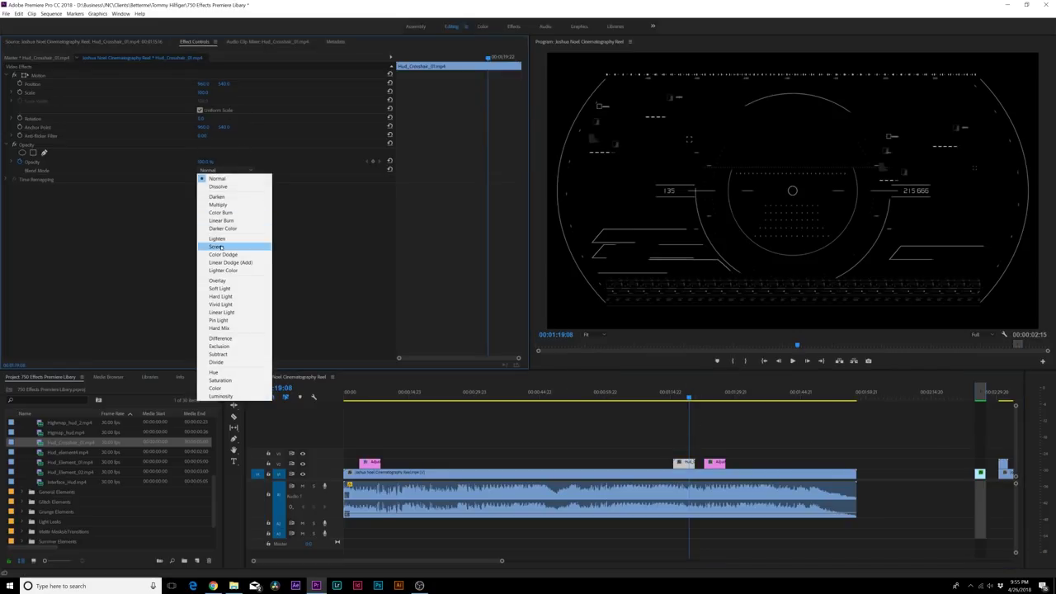
left_click(216, 247)
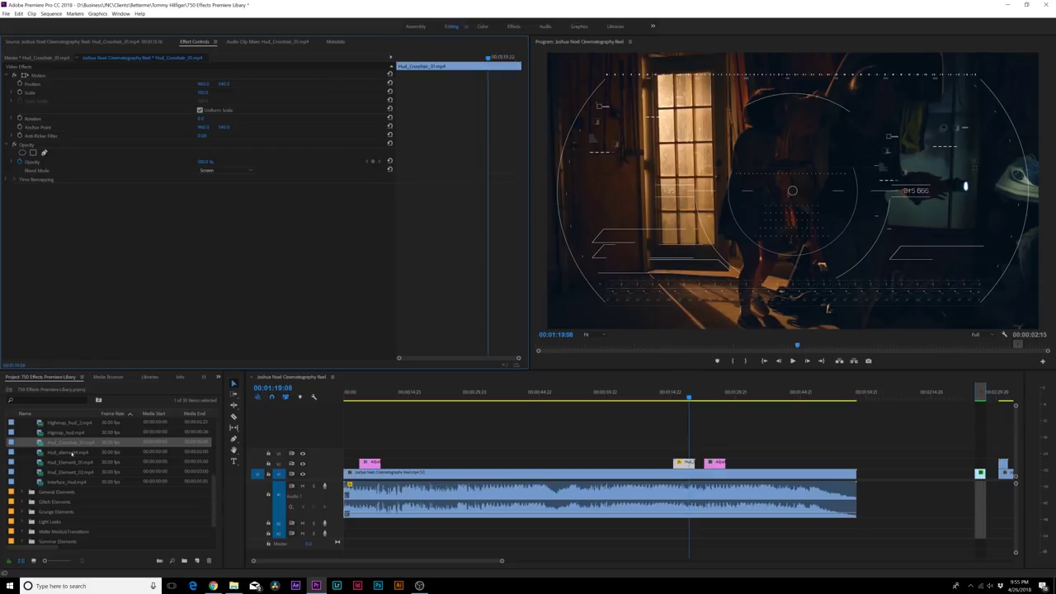
Preview the Hud_Element clips and Interface_Hud, then select the Interface_Hud clip on the timeline
double_click(72, 453)
left_click(47, 463)
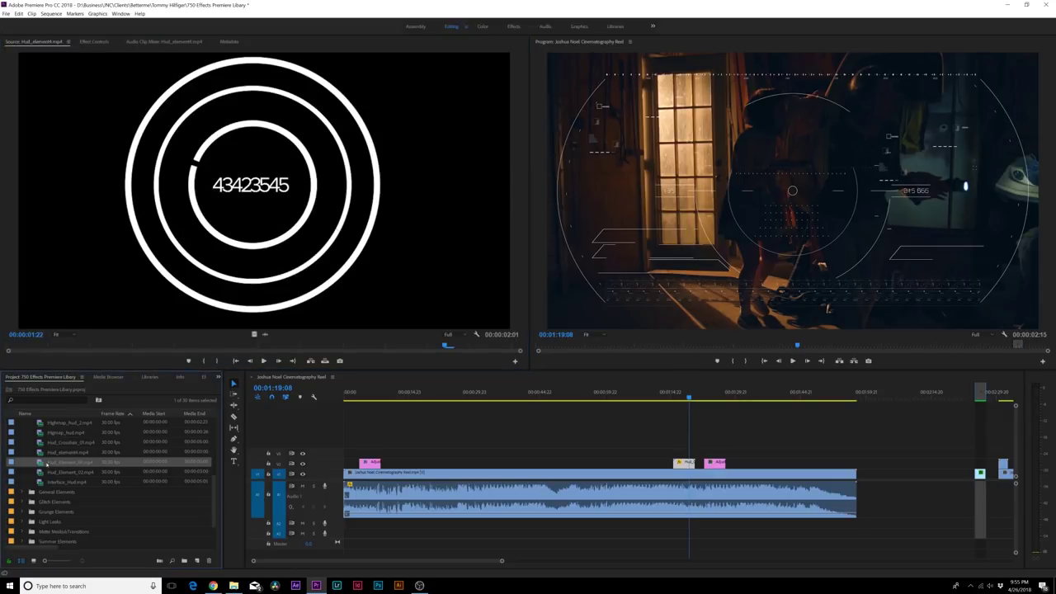
double_click(43, 464)
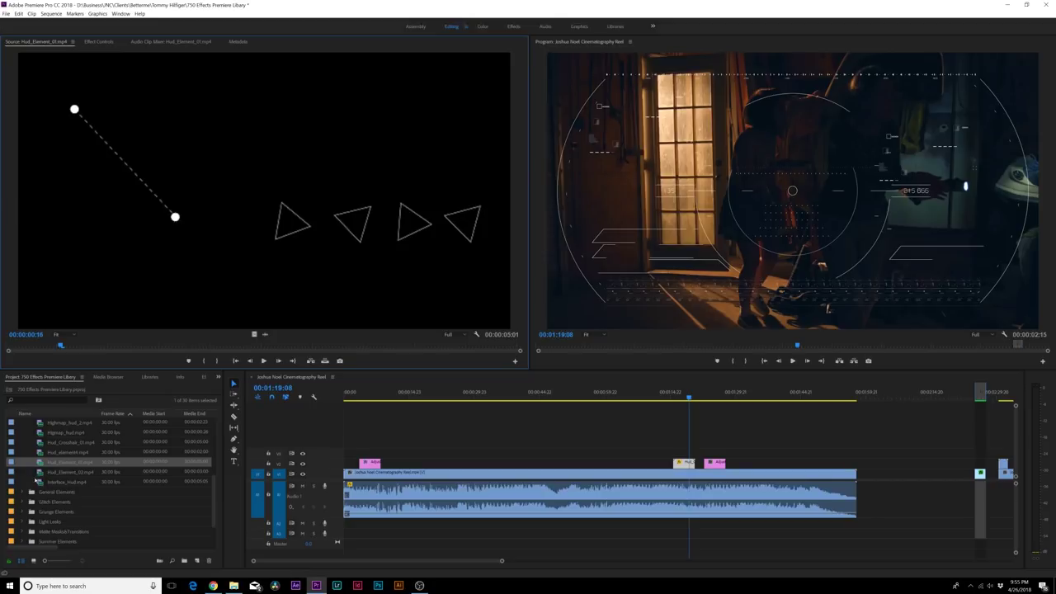
double_click(41, 472)
double_click(41, 481)
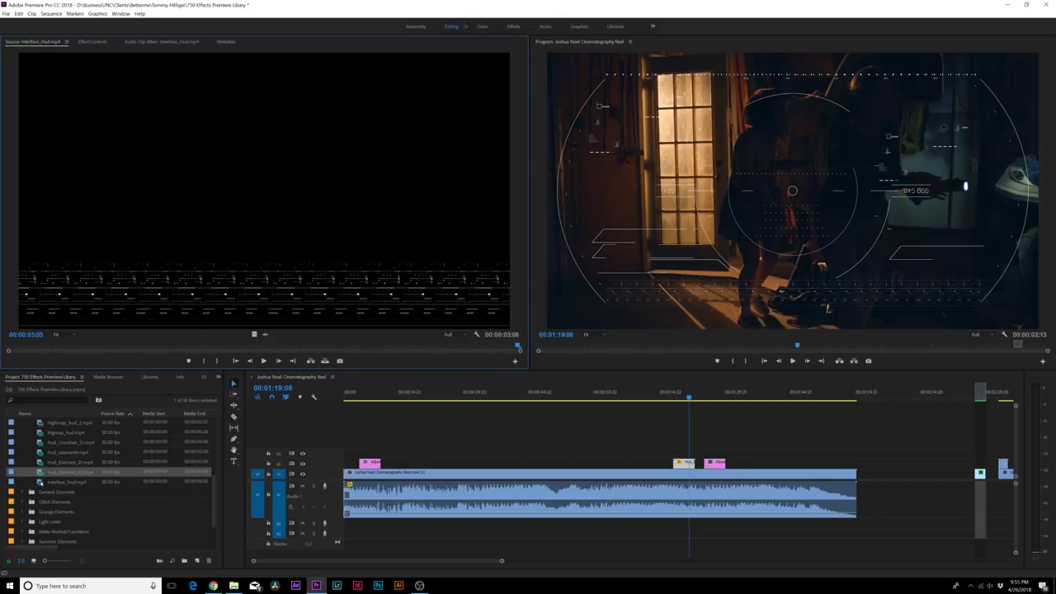
left_click(678, 462)
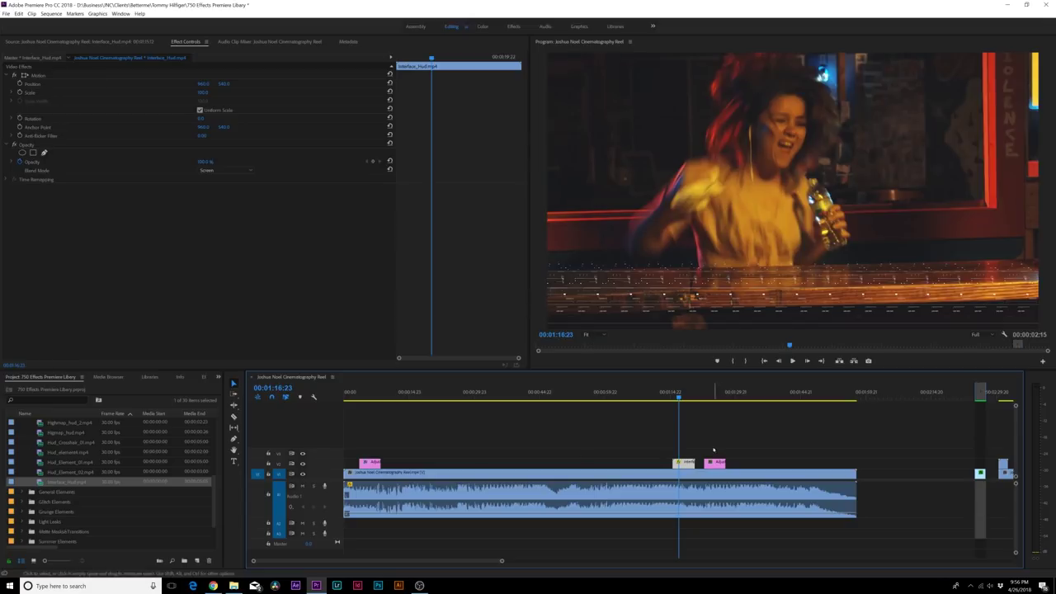
Delete the Interface_Hud clip from V2 and preview RigShaking_Circles and Element_07 from General Elements
key("Delete")
left_click(31, 491)
double_click(66, 502)
scroll(100, 509, "down", 2)
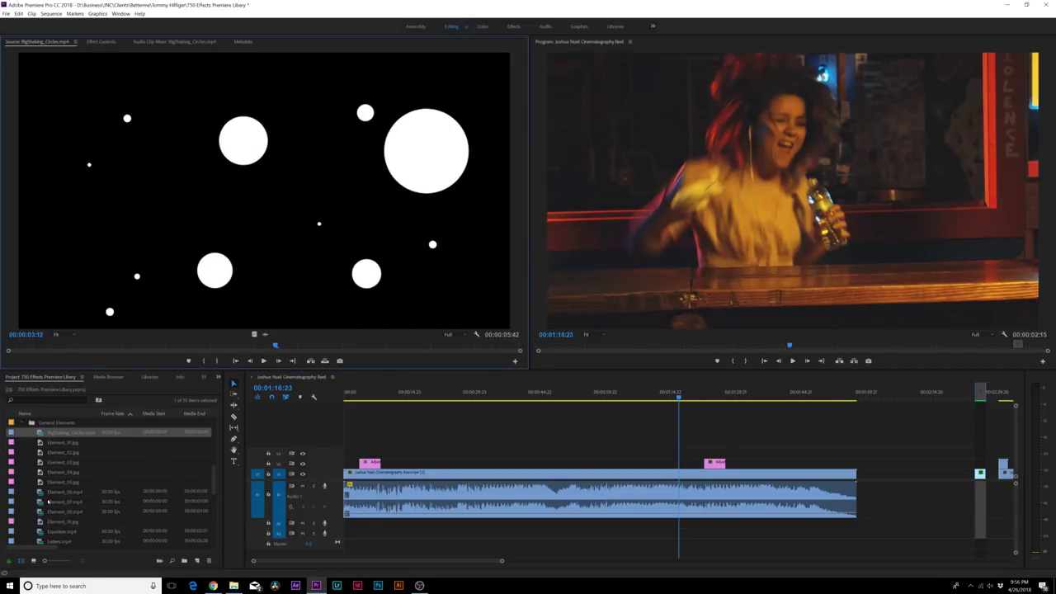
double_click(49, 502)
Skim the LINE#1 and LINE#3 clips, load Element_02.jpg, and collapse General Elements
scroll(50, 502, "down", 2)
double_click(50, 502)
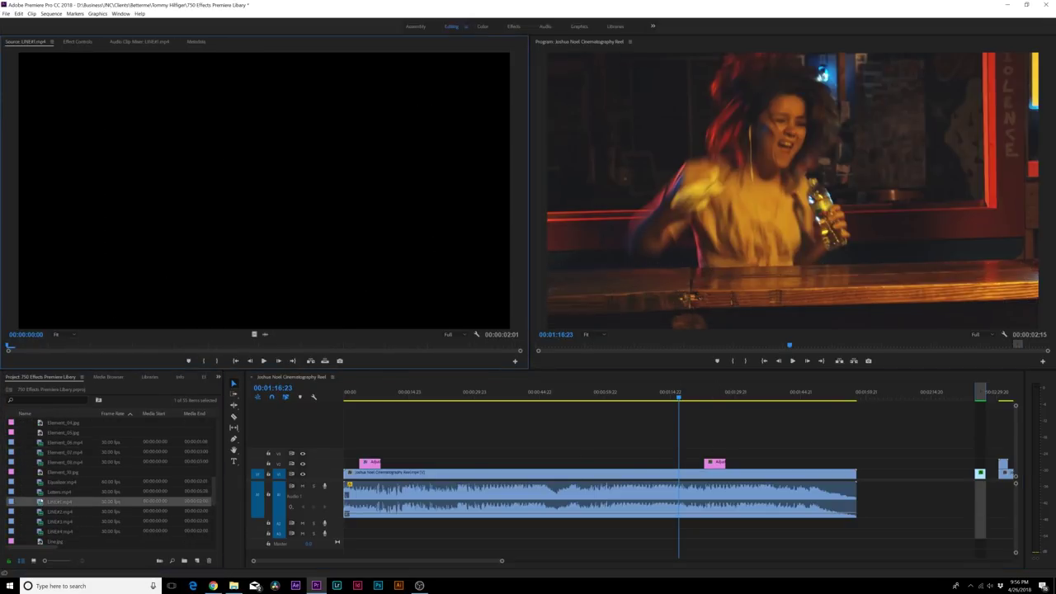
left_click_drag(33, 345, 450, 345)
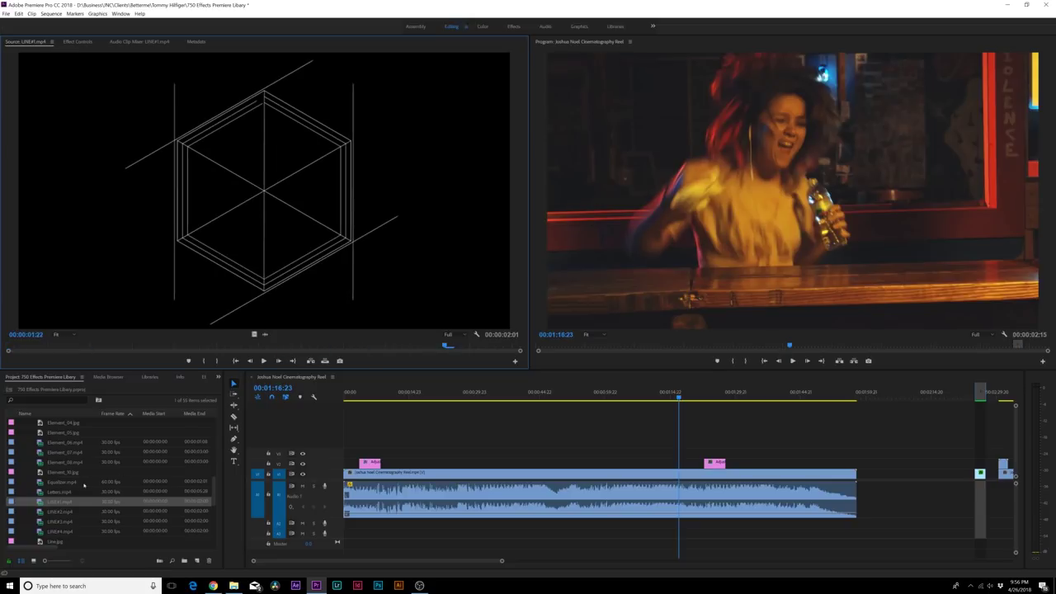
scroll(49, 501, "down", 1)
double_click(49, 501)
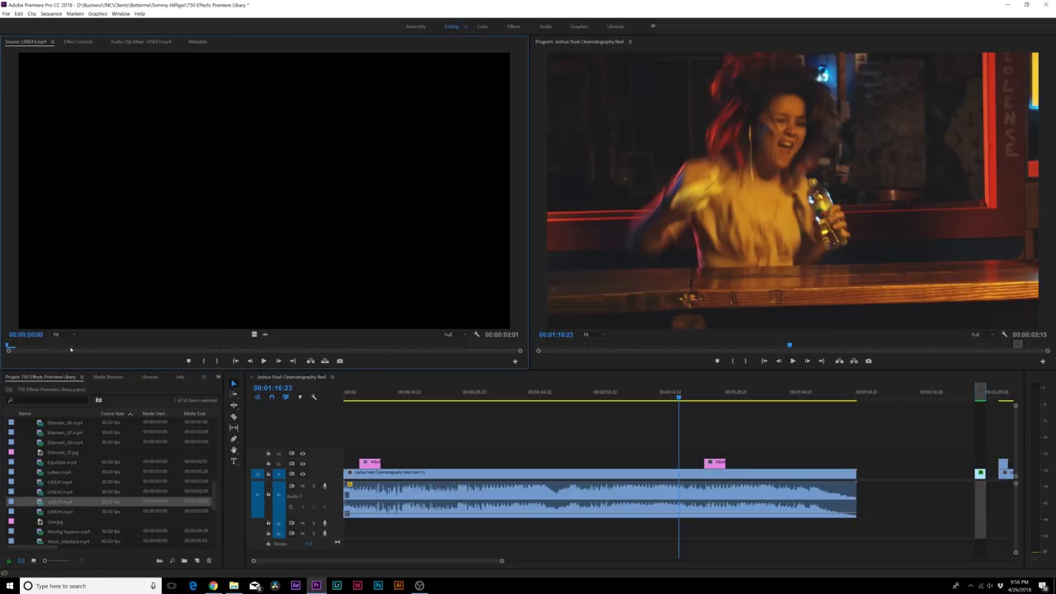
left_click_drag(71, 347, 446, 346)
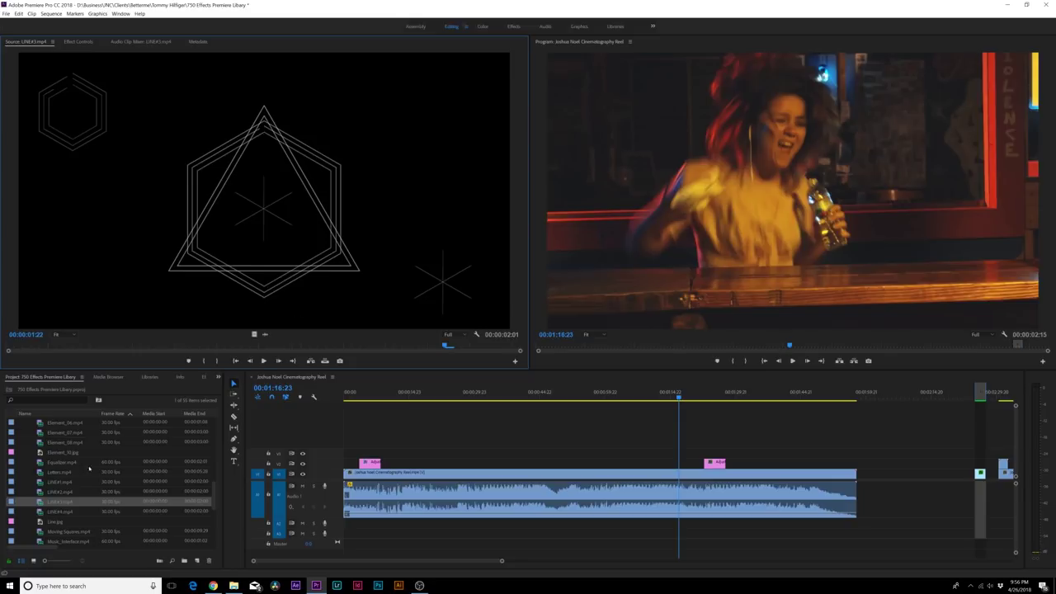
scroll(50, 487, "up", 4)
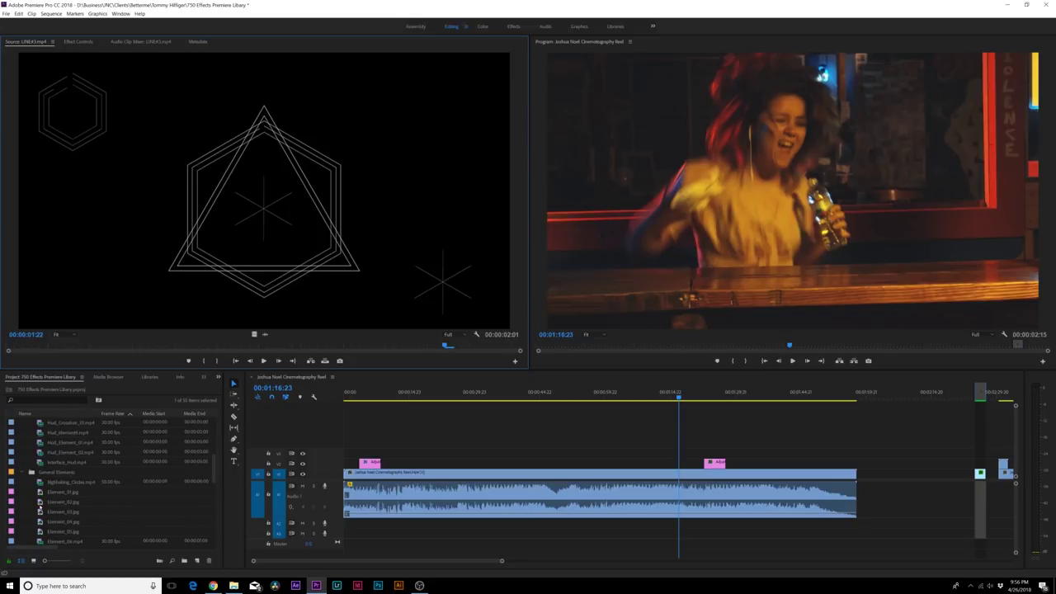
double_click(52, 501)
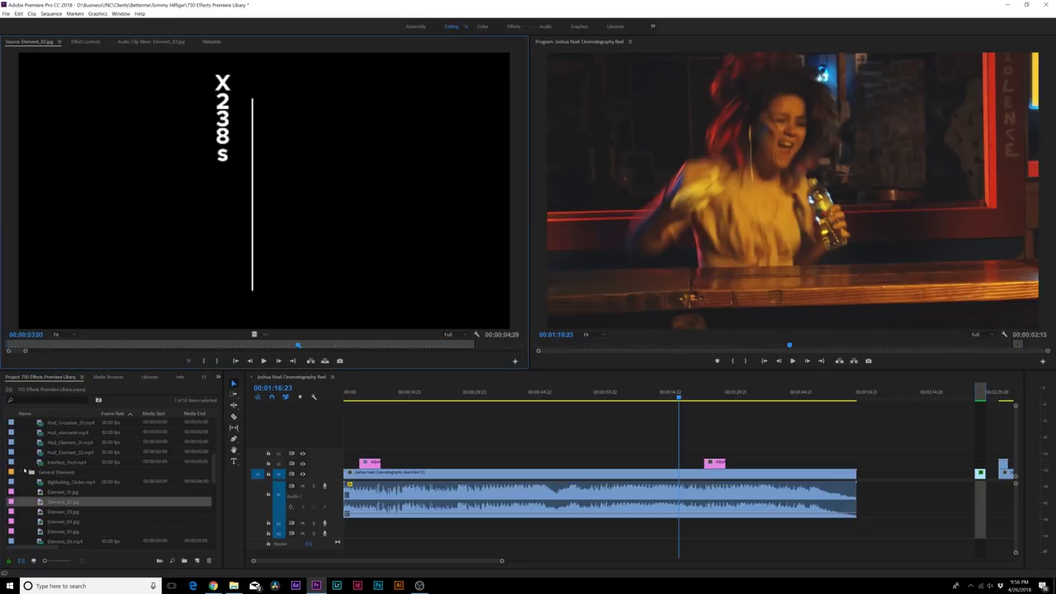
left_click(25, 472)
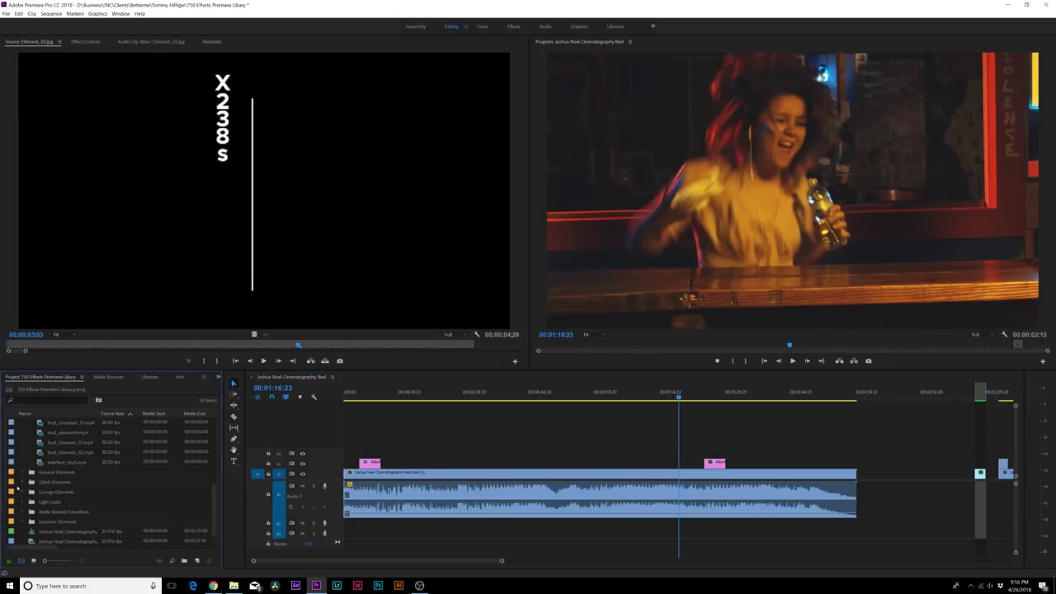
Load Glitch ExtraHeavyEffect_1 from the Glitch Elements bin and skim its frames
left_click(20, 482)
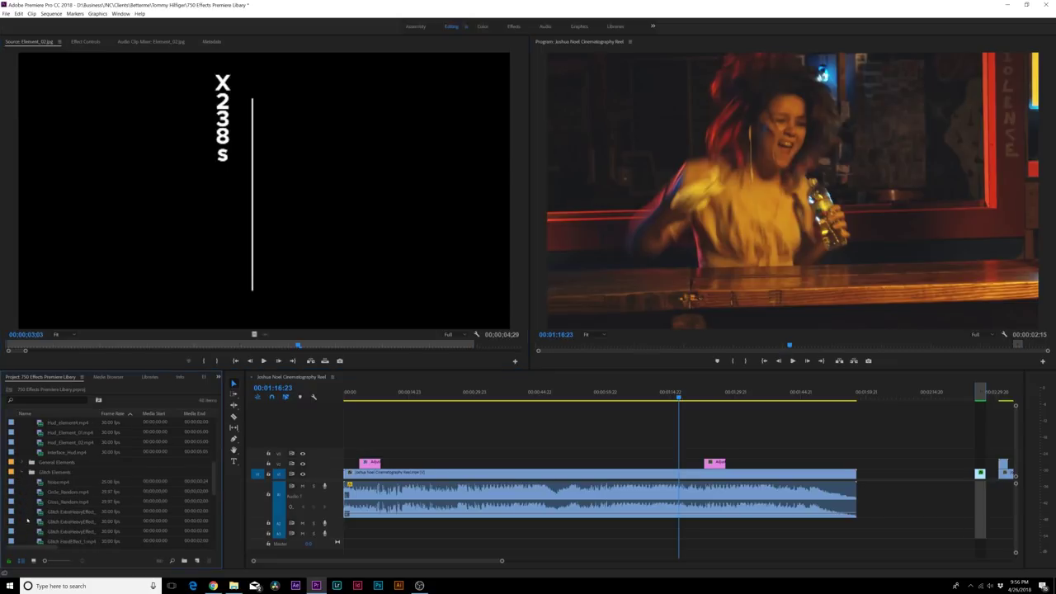
scroll(37, 516, "down", 1)
double_click(66, 482)
left_click(130, 349)
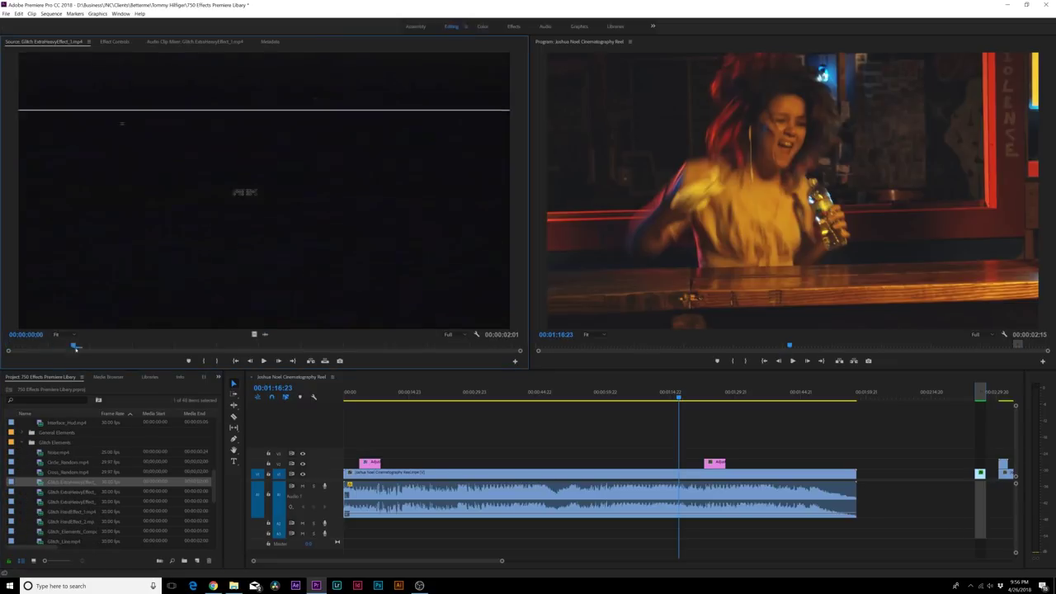
left_click_drag(130, 349, 176, 345)
Place Glitch ExtraHeavyEffect_1 on V2 around 00:00:41, confirm Screen blending, and play it back
left_click_drag(253, 334, 631, 463)
left_click(632, 397)
left_click(633, 397)
double_click(632, 463)
left_click(220, 42)
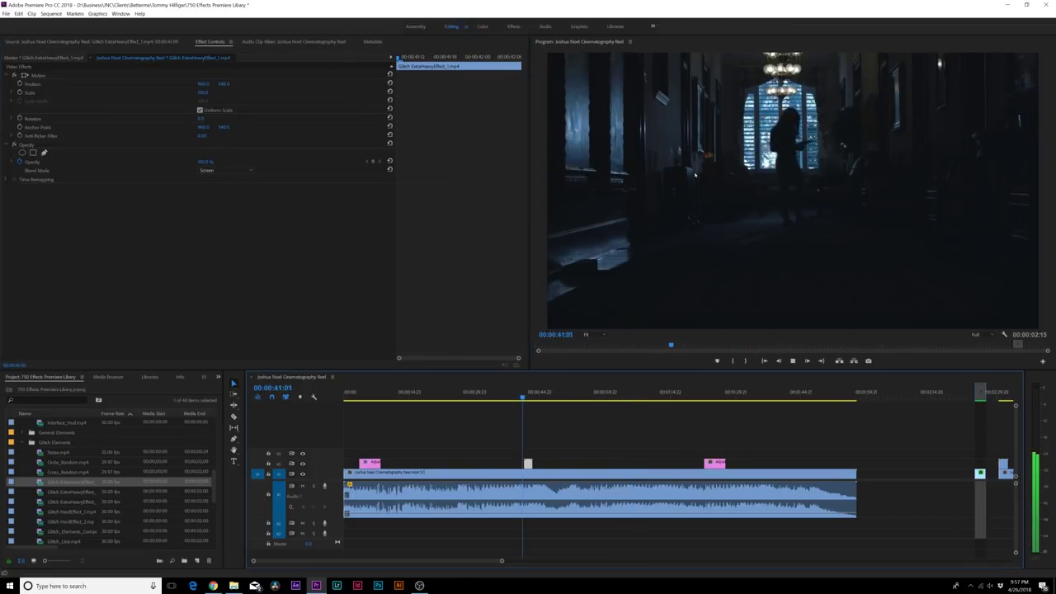
key("space")
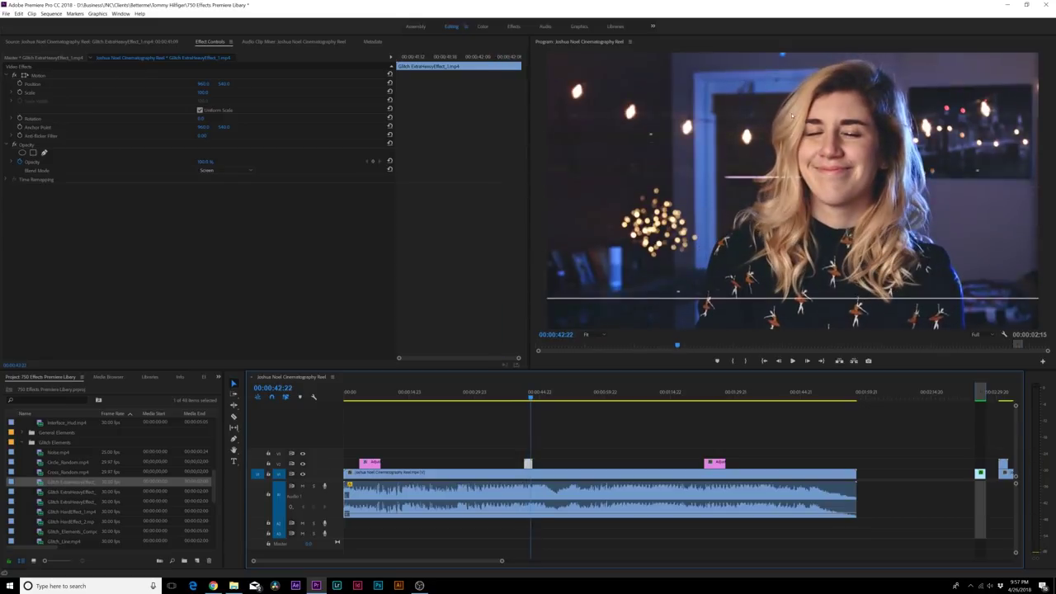
Preview VHS_Element_02 and play Glitch ExtraHeavyEffect_2, then collapse Glitch Elements
scroll(50, 502, "down", 4)
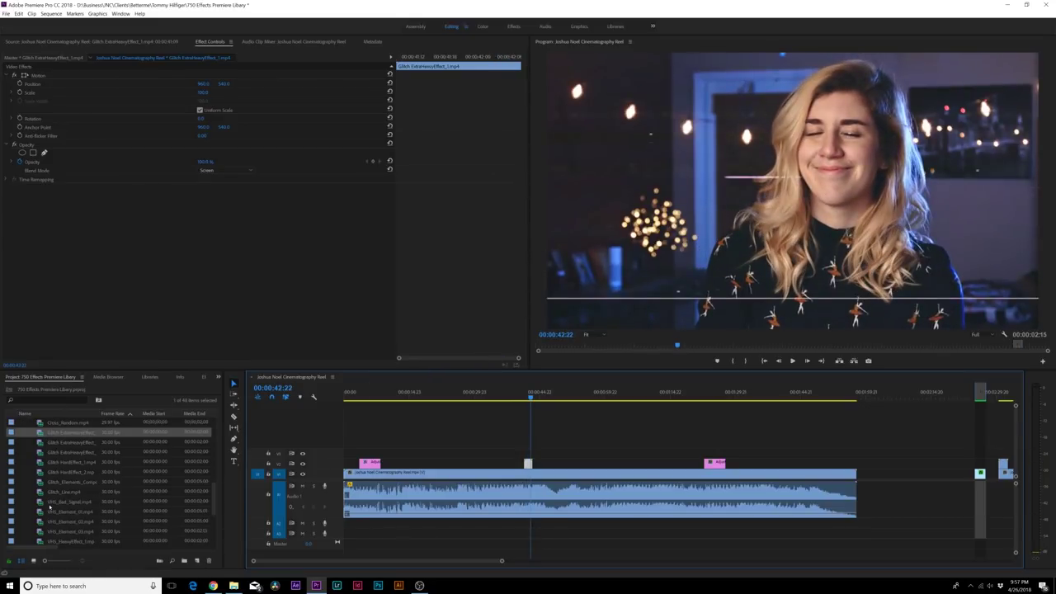
double_click(49, 501)
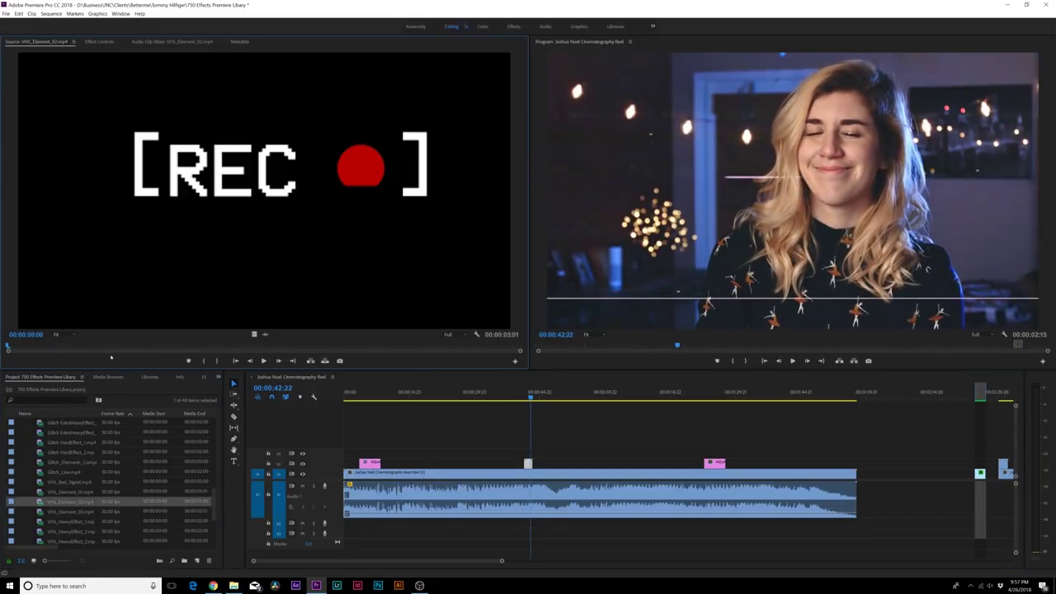
scroll(83, 479, "up", 1)
double_click(70, 442)
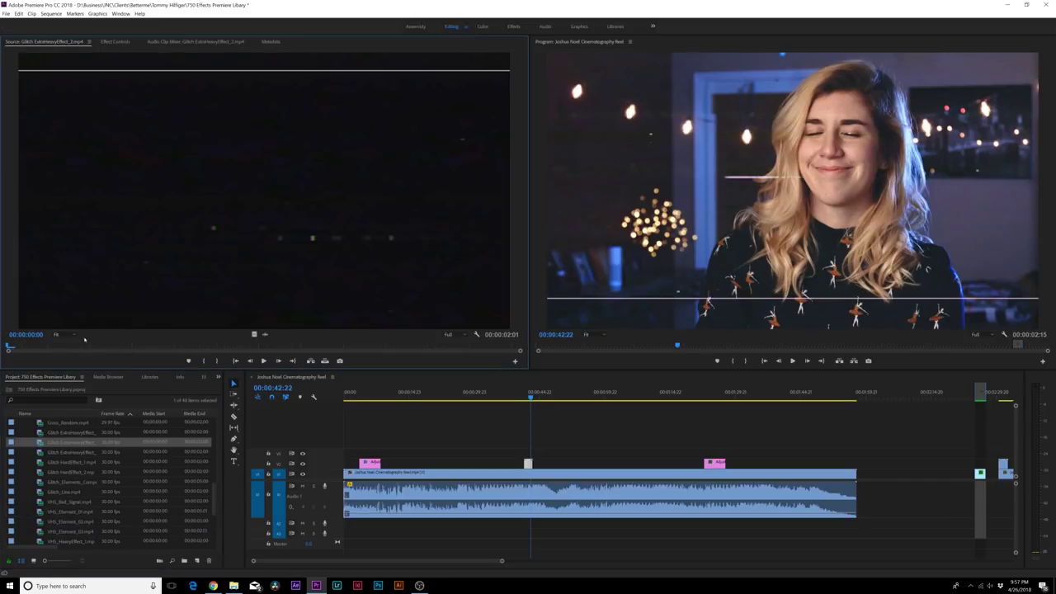
key("space")
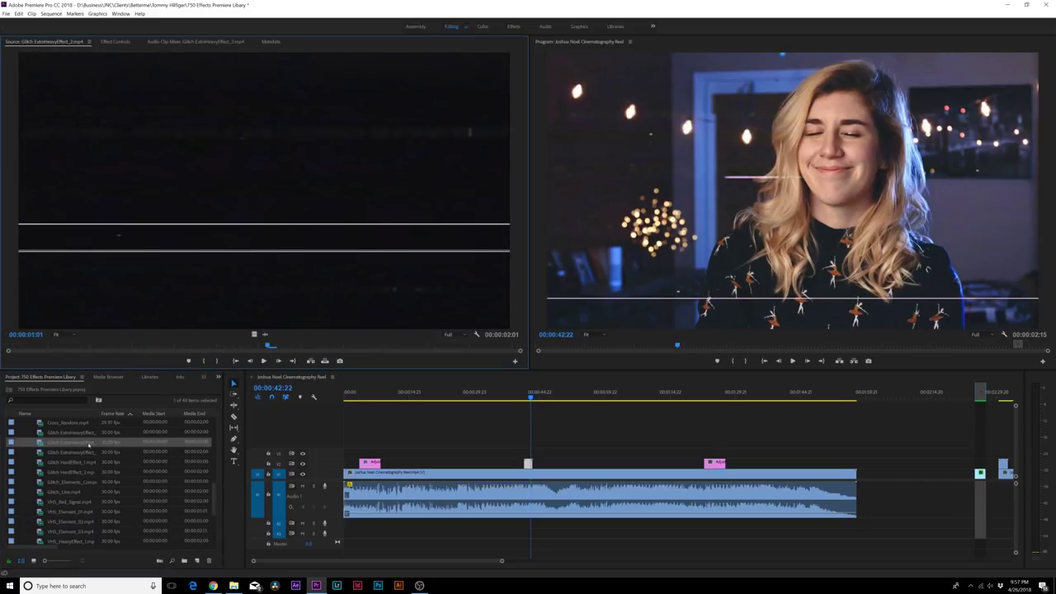
key("Left")
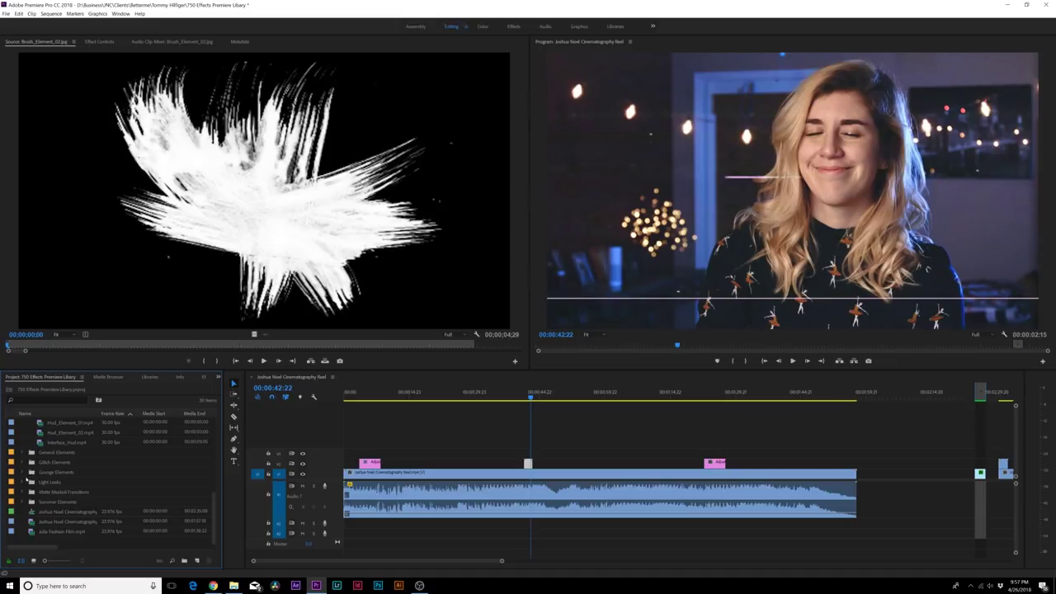
Preview and skim the Blue_Leak and Red_Leak clips from the Light Leaks bin
left_click(22, 482)
double_click(62, 492)
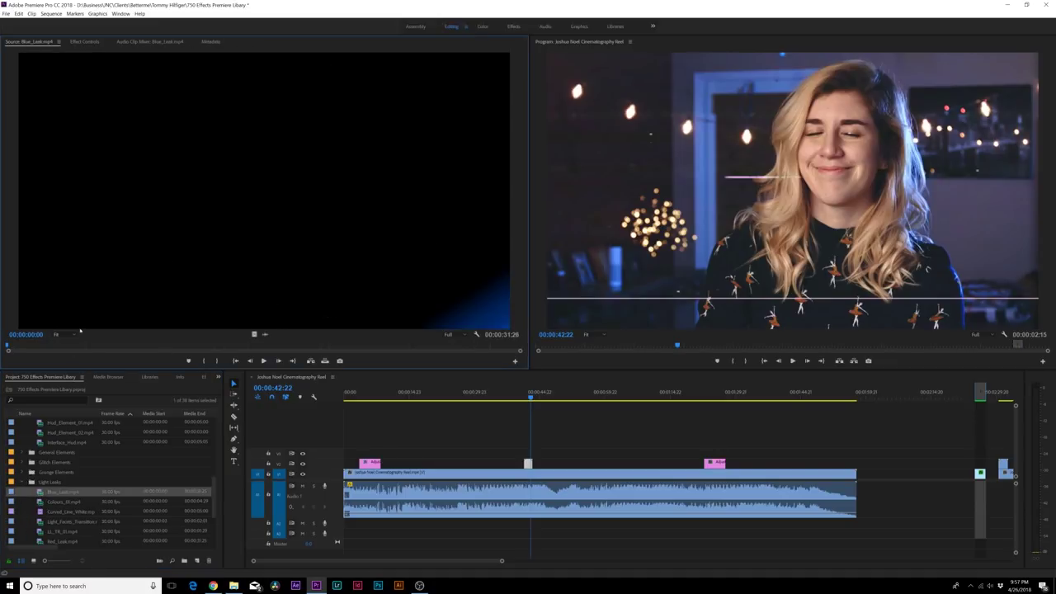
left_click_drag(82, 345, 368, 347)
scroll(109, 488, "down", 1)
double_click(51, 511)
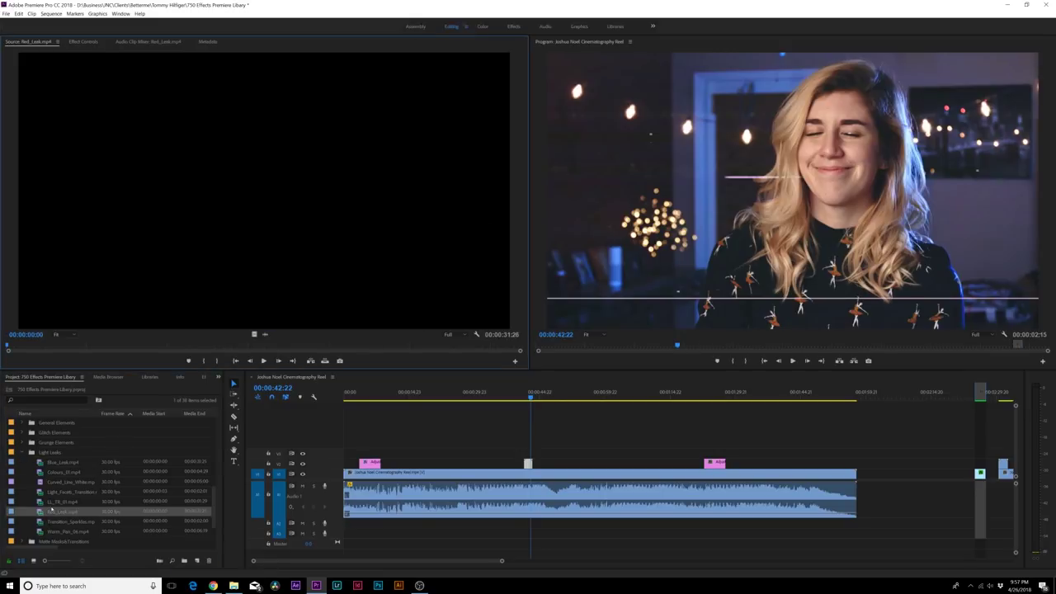
left_click_drag(104, 345, 157, 345)
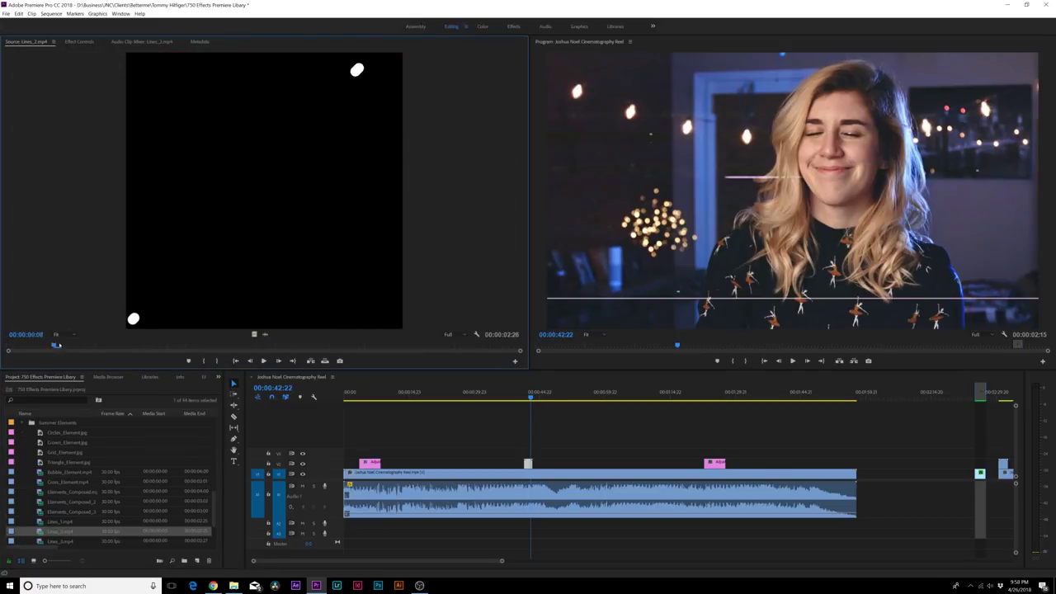
Skim the Lines_3 clip's white strokes, then bring VideoHive's product page in Chrome forward
scroll(108, 512, "down", 2)
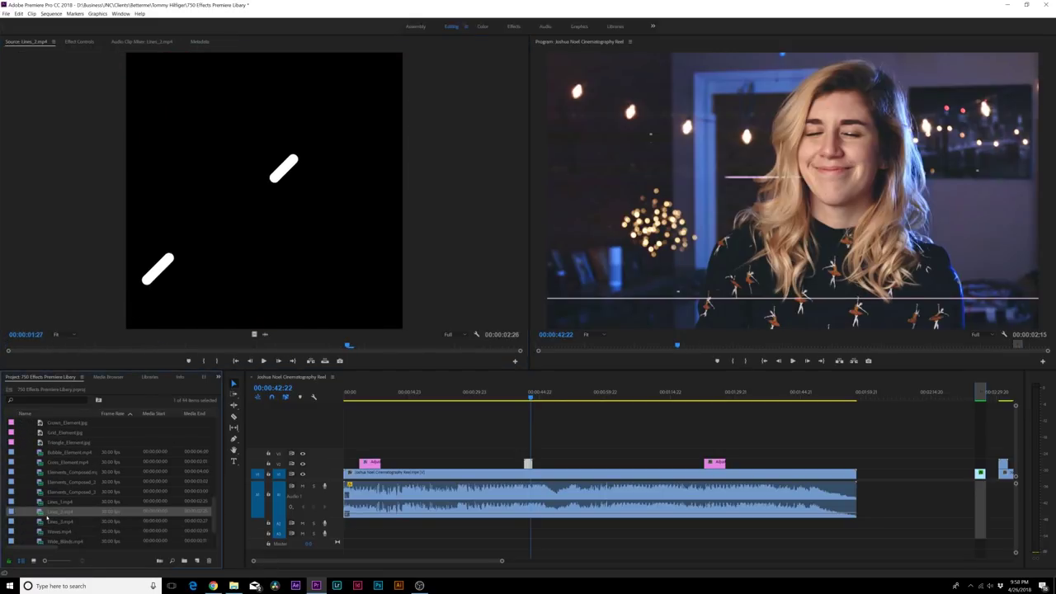
double_click(42, 522)
mouse_move(66, 364)
left_mouse_down()
mouse_move(189, 347)
mouse_move(289, 362)
left_mouse_up()
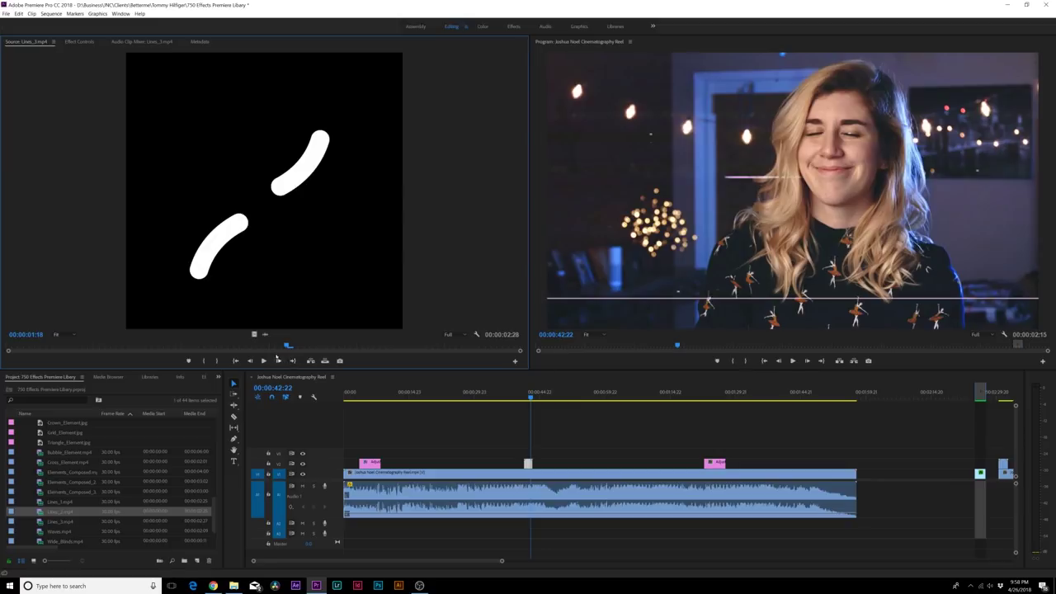
left_click(213, 586)
scroll(357, 210, "up", 20)
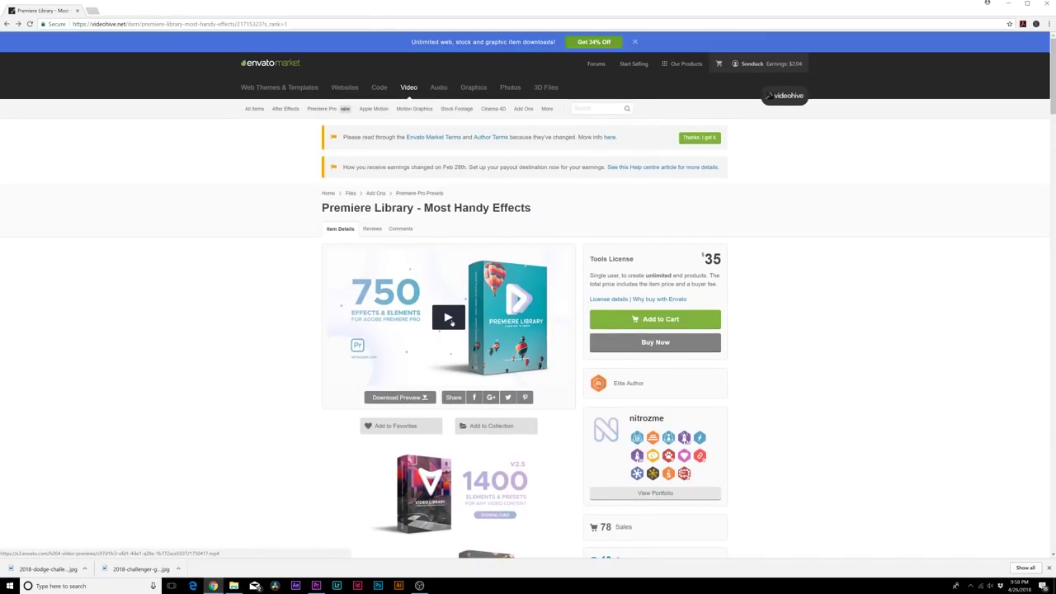
scroll(691, 336, "down", 2)
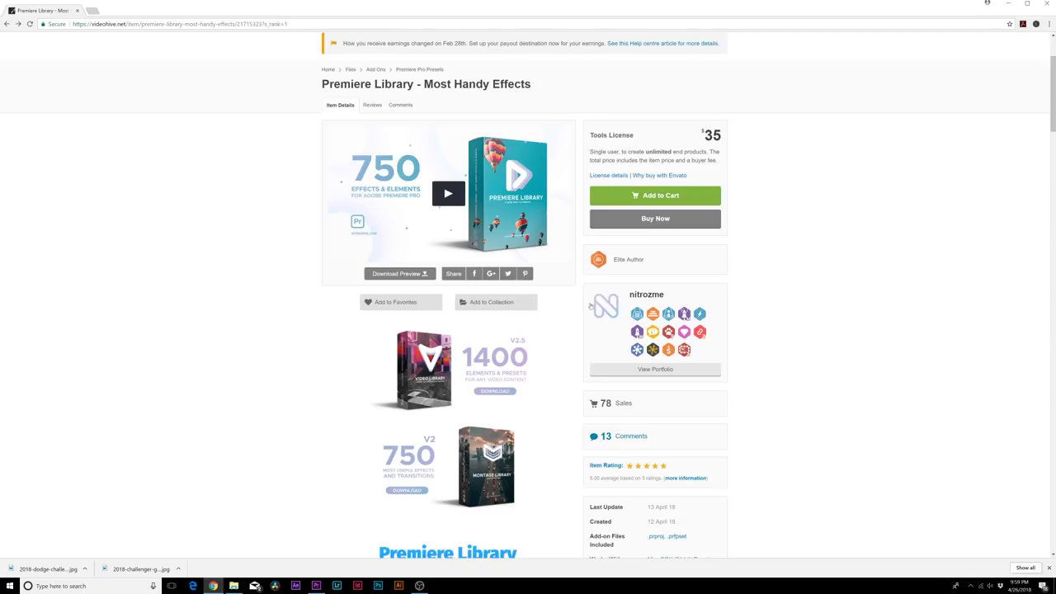
scroll(499, 431, "down", 1)
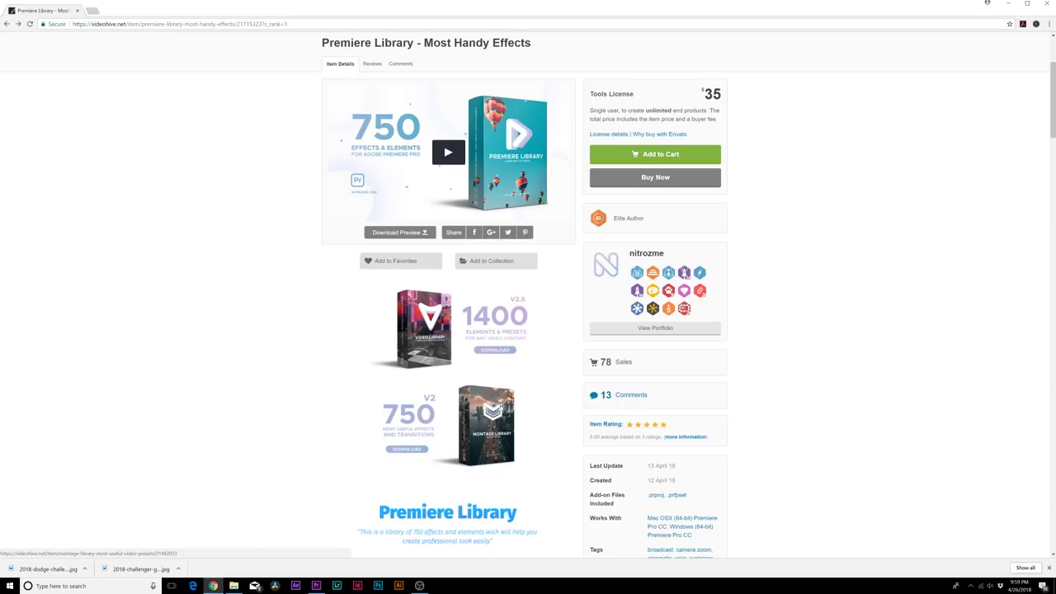
left_click(419, 343)
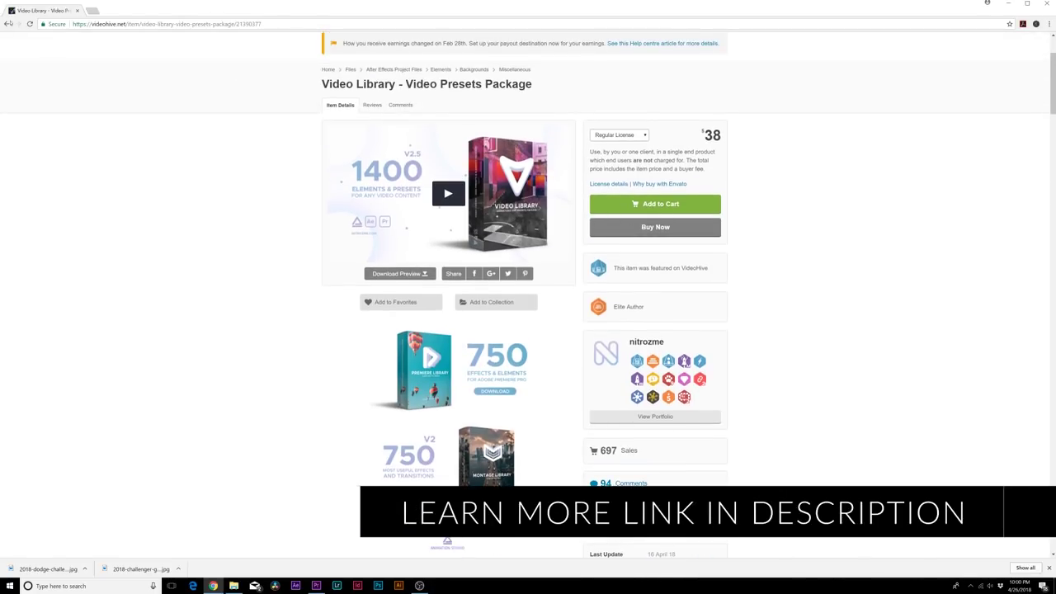
left_click(6, 23)
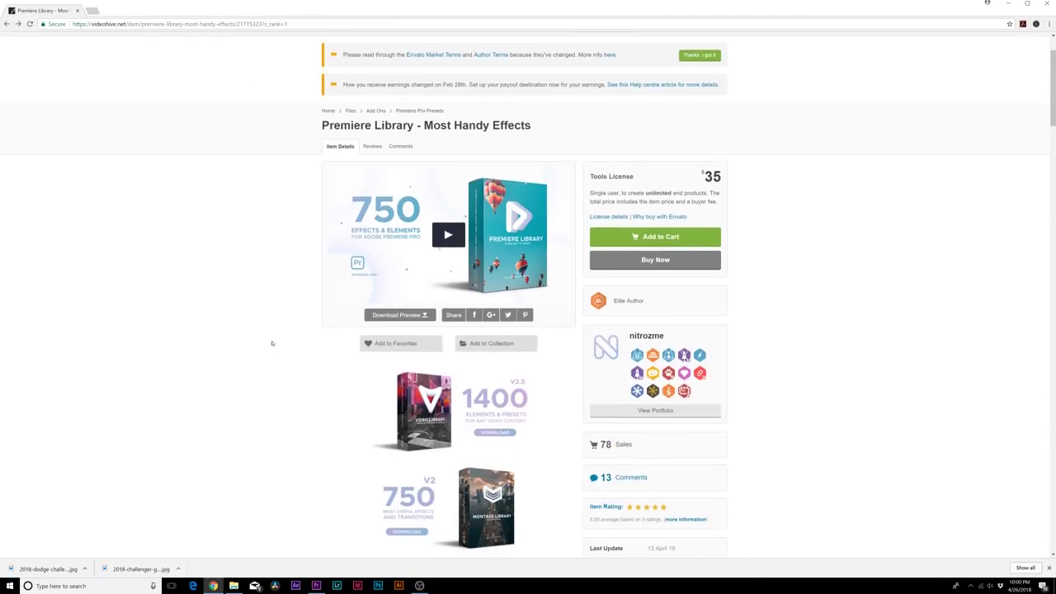
Minimize Chrome to bring Premiere Pro's Cinematography Reel sequence back into view
left_click(1015, 4)
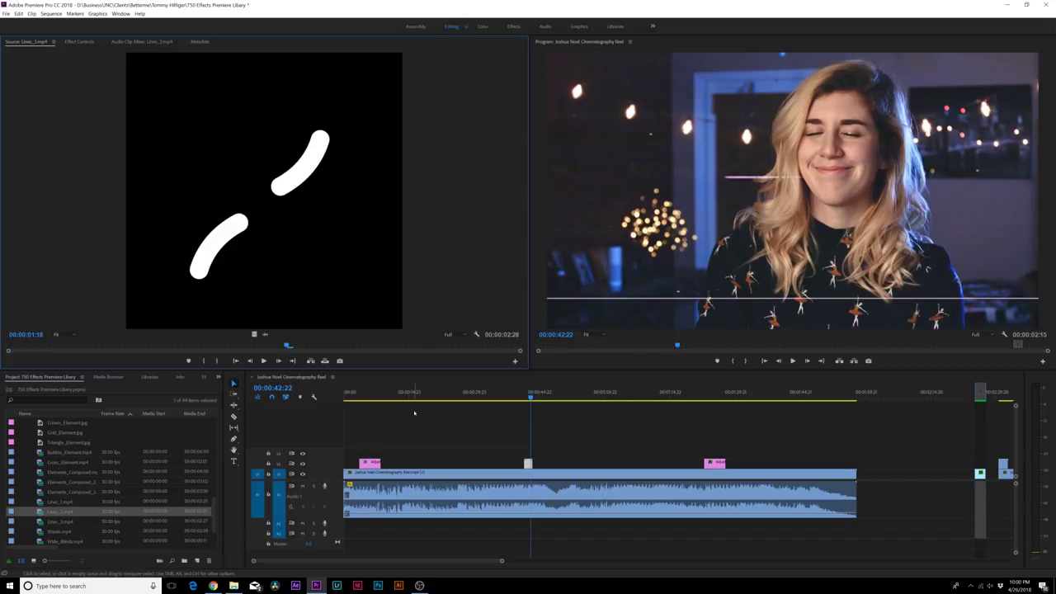